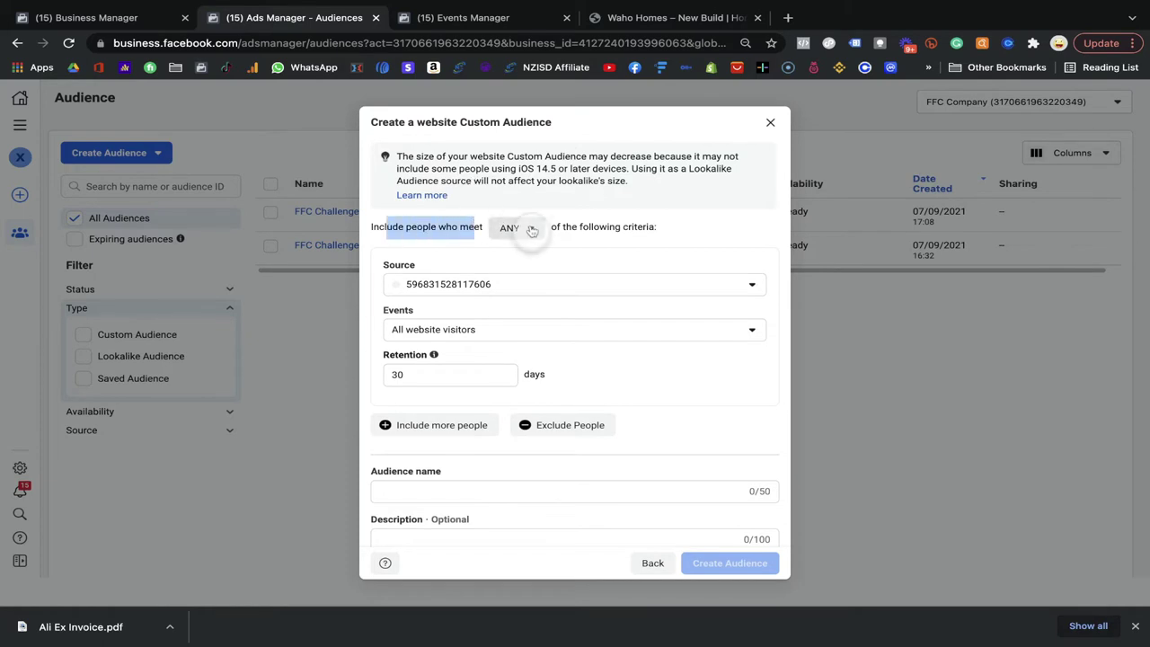
- Include people who meet ANY of the criteria and choose the active WAHO HOMES NZ pixel as the audience source
left_click(521, 227)
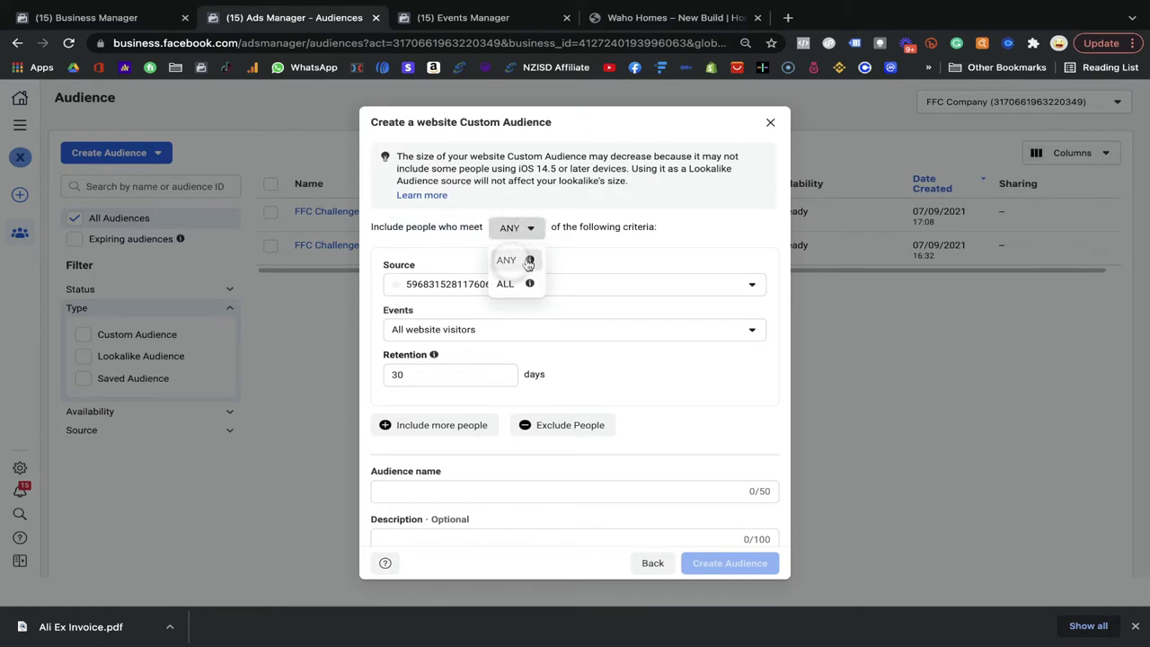
left_click(529, 260)
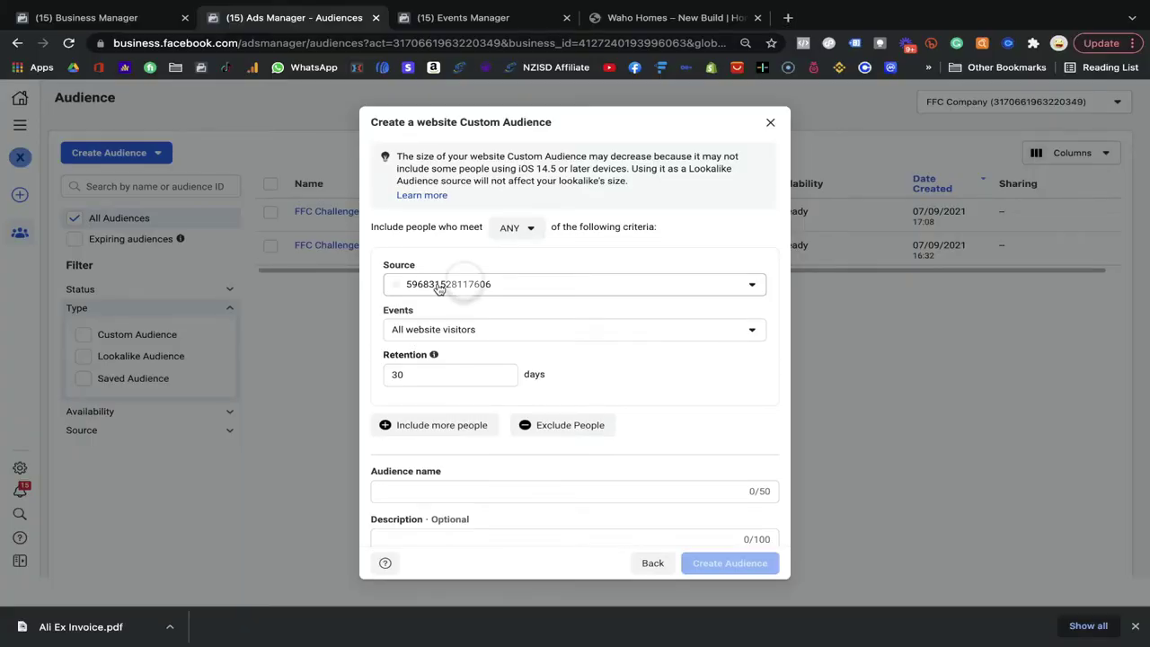
left_click(438, 285)
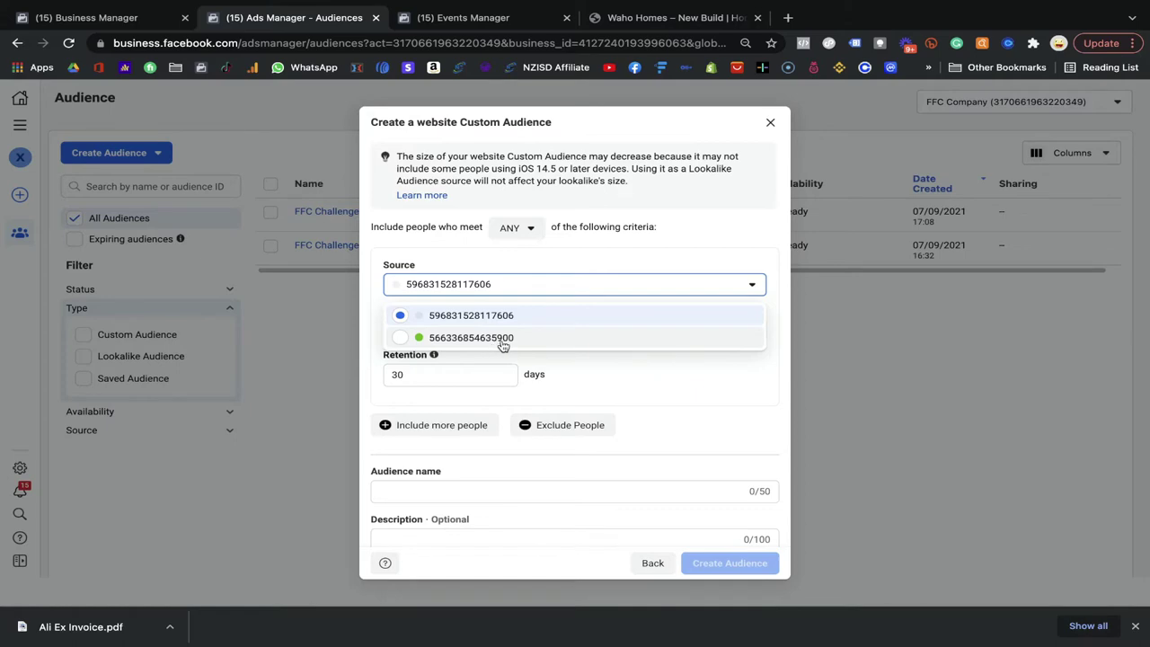
left_click(500, 342)
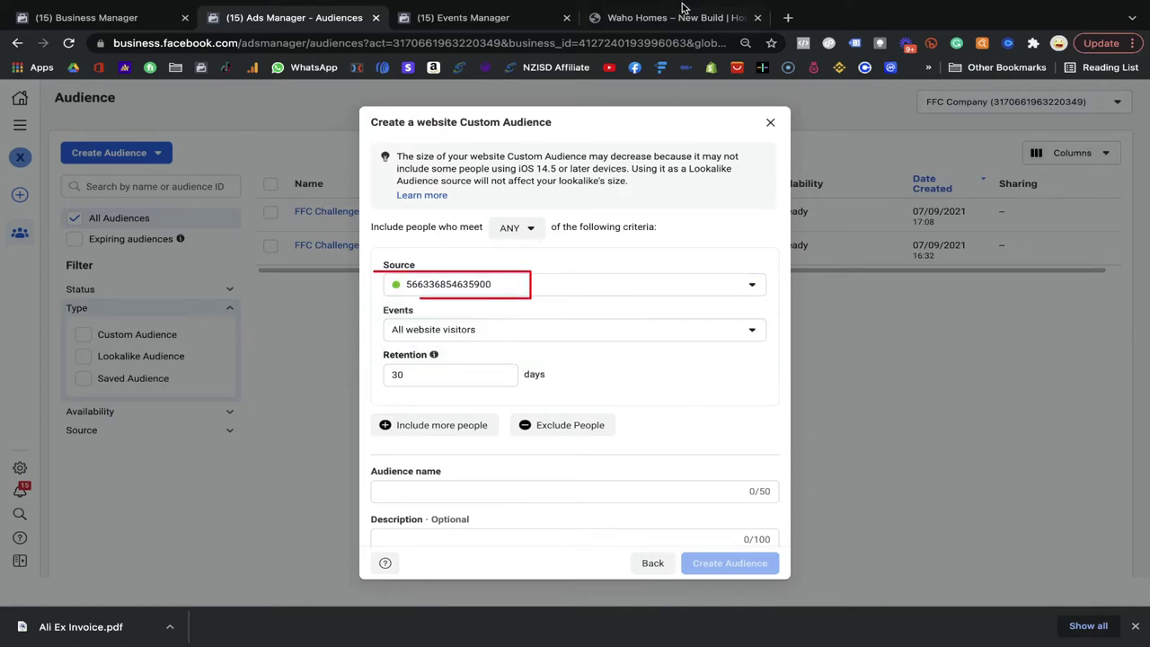
- Compare the WAHO HOMES NZ pixel ID in Events Manager with the one Facebook Pixel Helper detects on the Waho Homes website
left_click(505, 19)
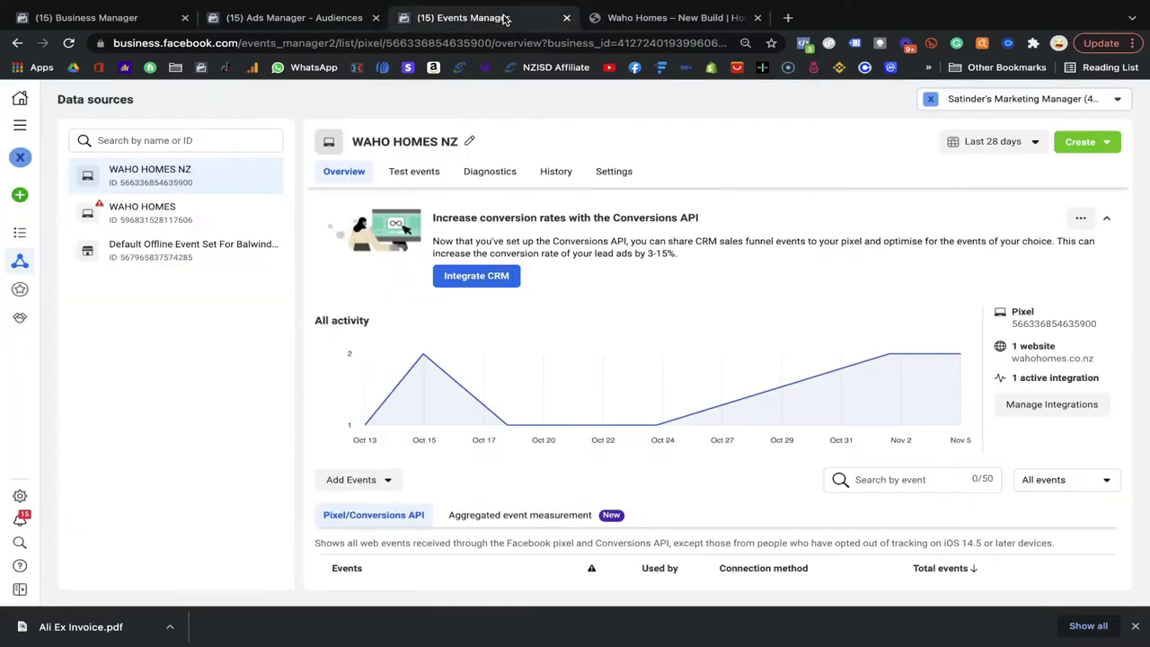
left_click(333, 15)
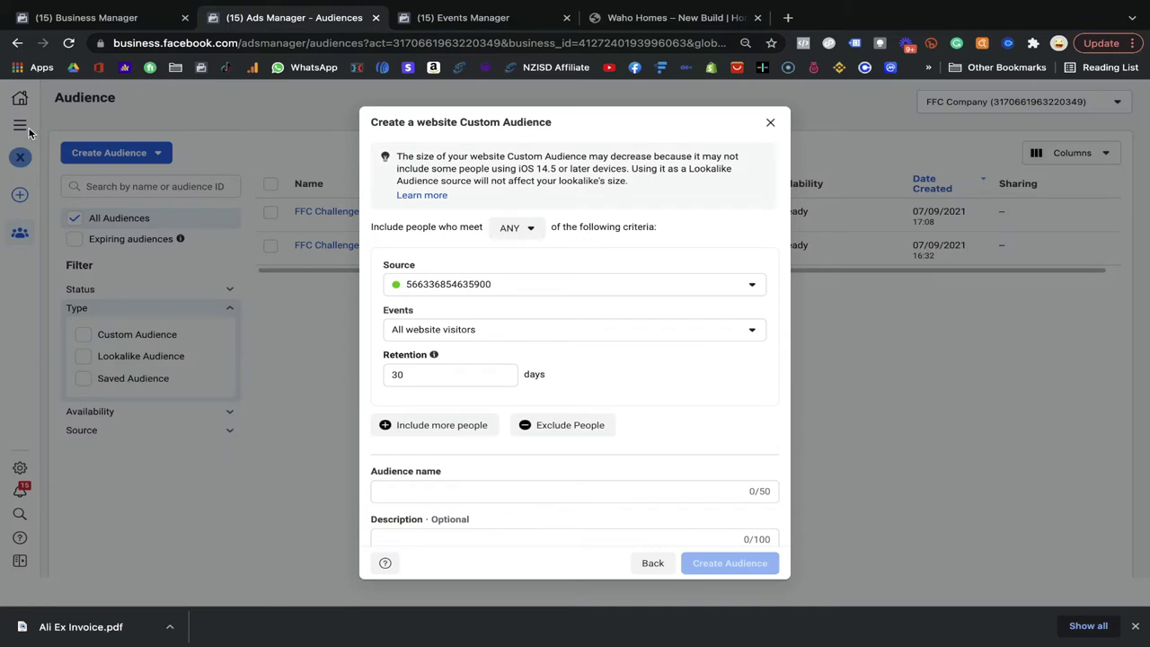
left_click(467, 20)
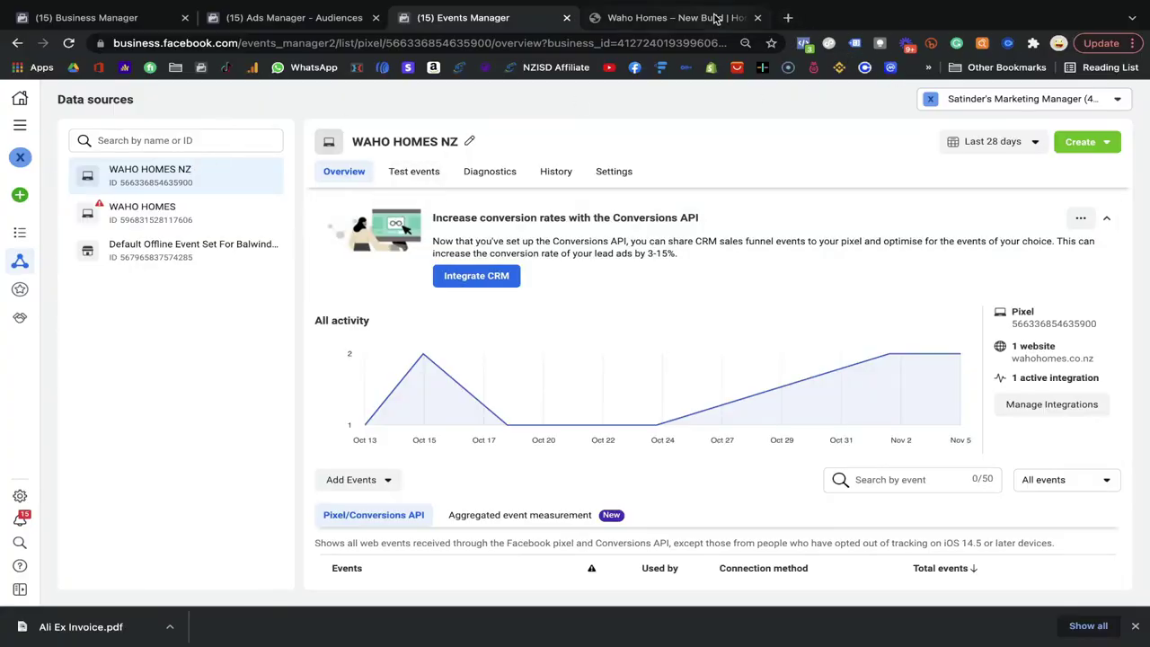
left_click(683, 17)
left_click(802, 45)
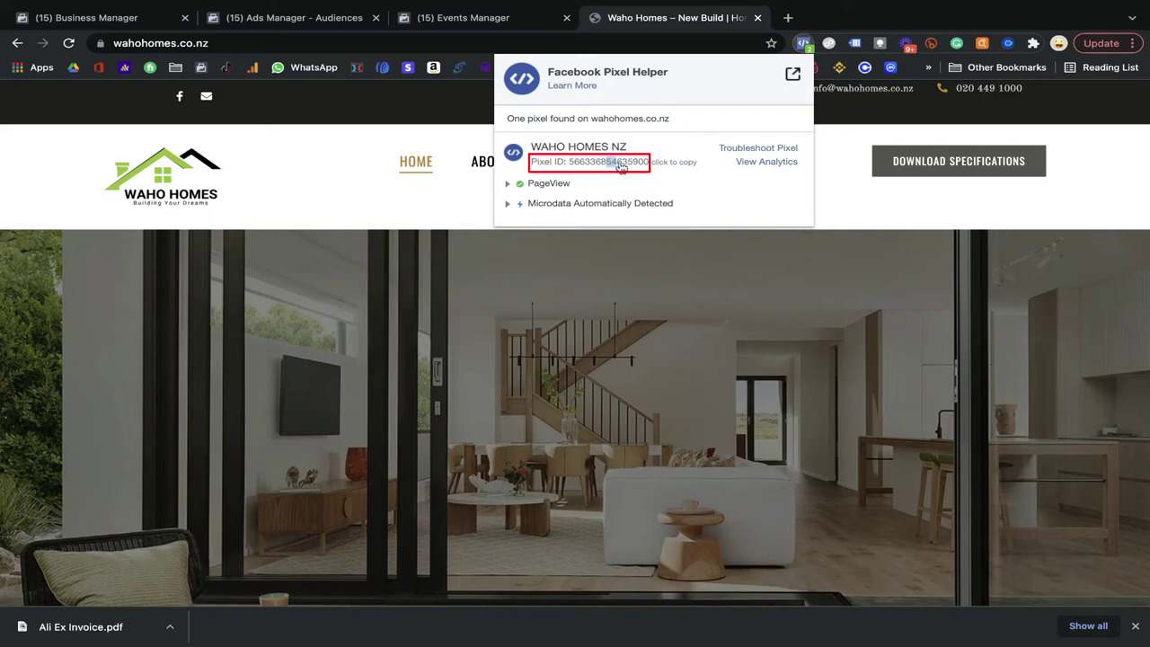
left_click(654, 171)
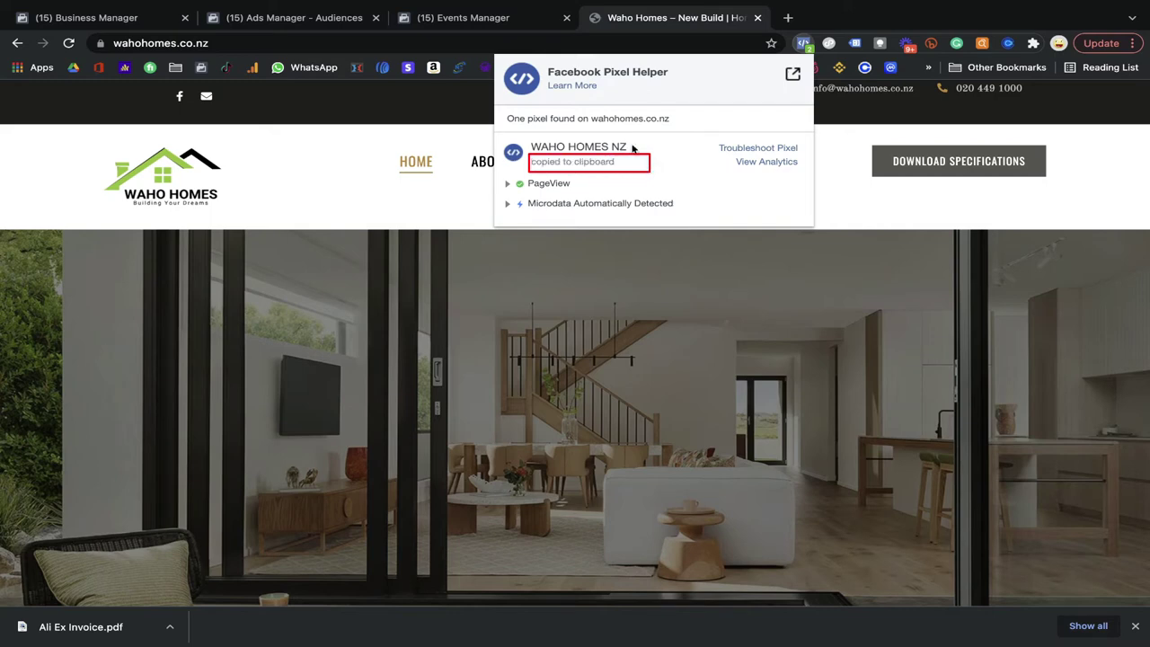
left_click(514, 30)
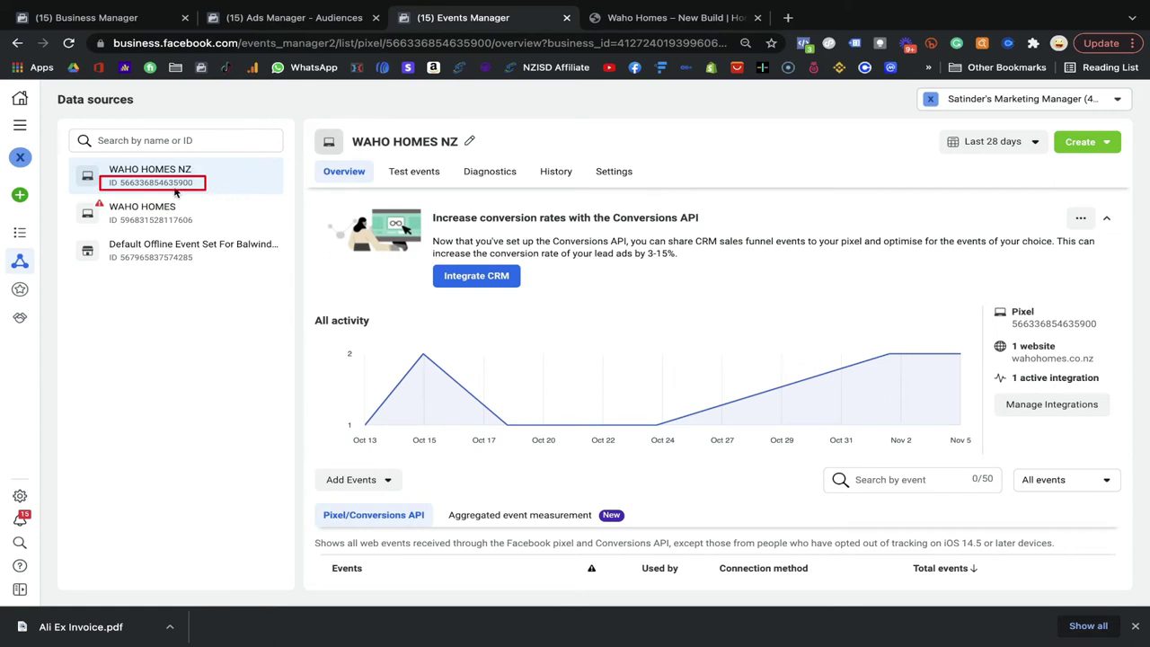
scroll(545, 331, "down", 3)
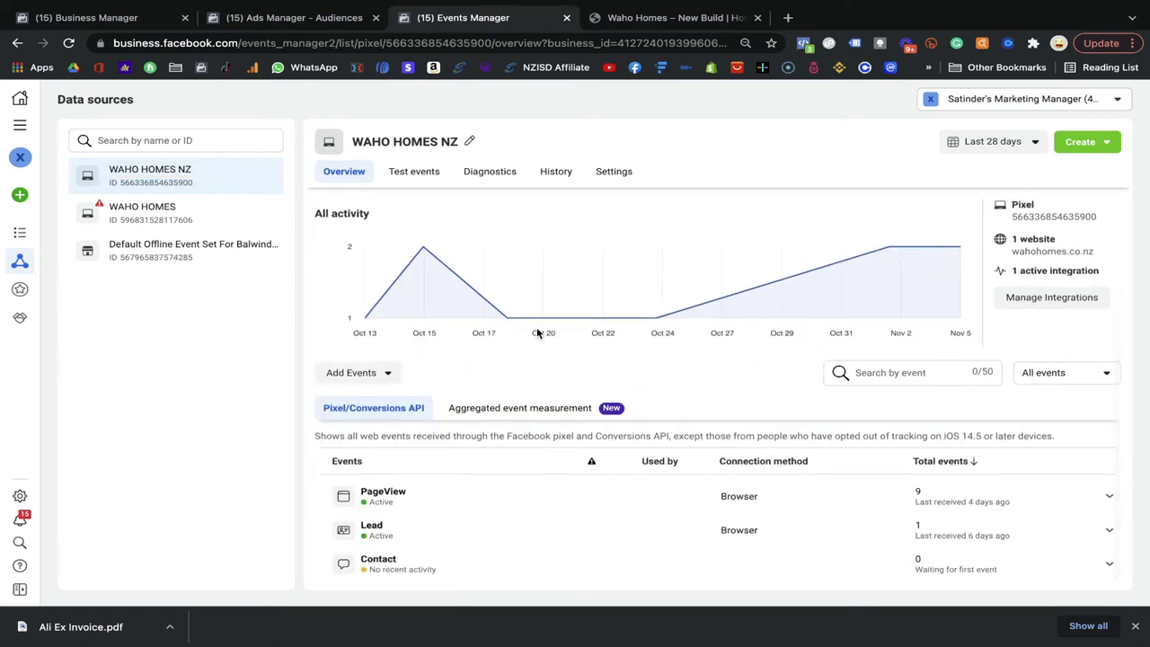
scroll(472, 199, "up", 3)
- Return to the custom audience form in Ads Manager and set the event to People who visited specific web pages
left_click(297, 17)
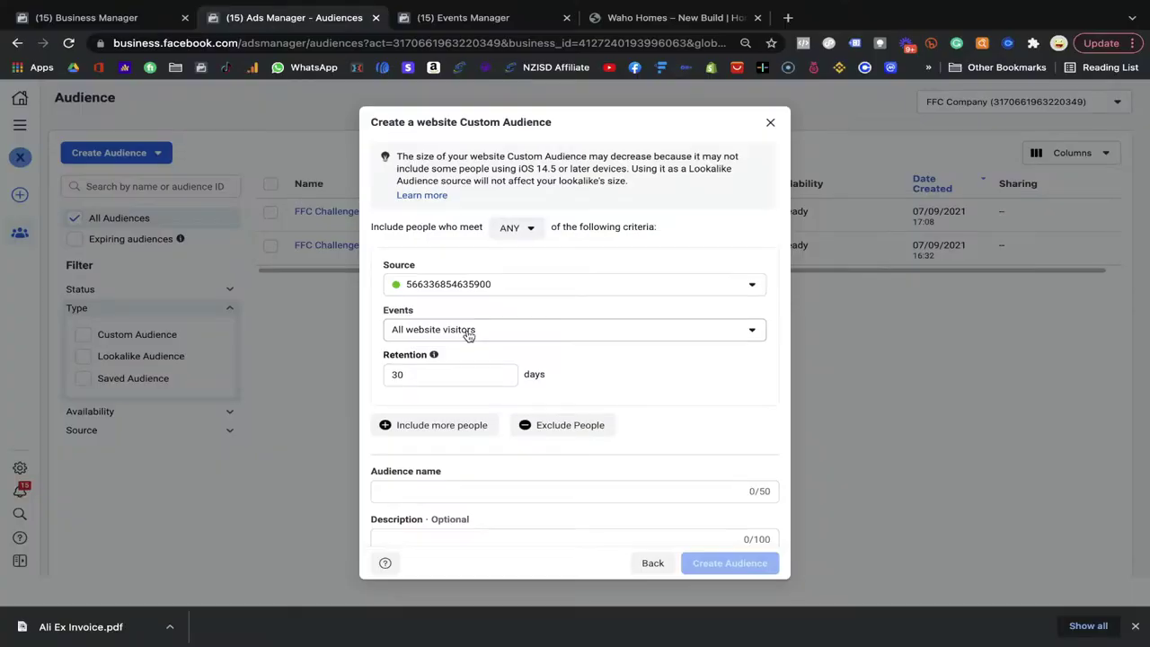
left_click(467, 331)
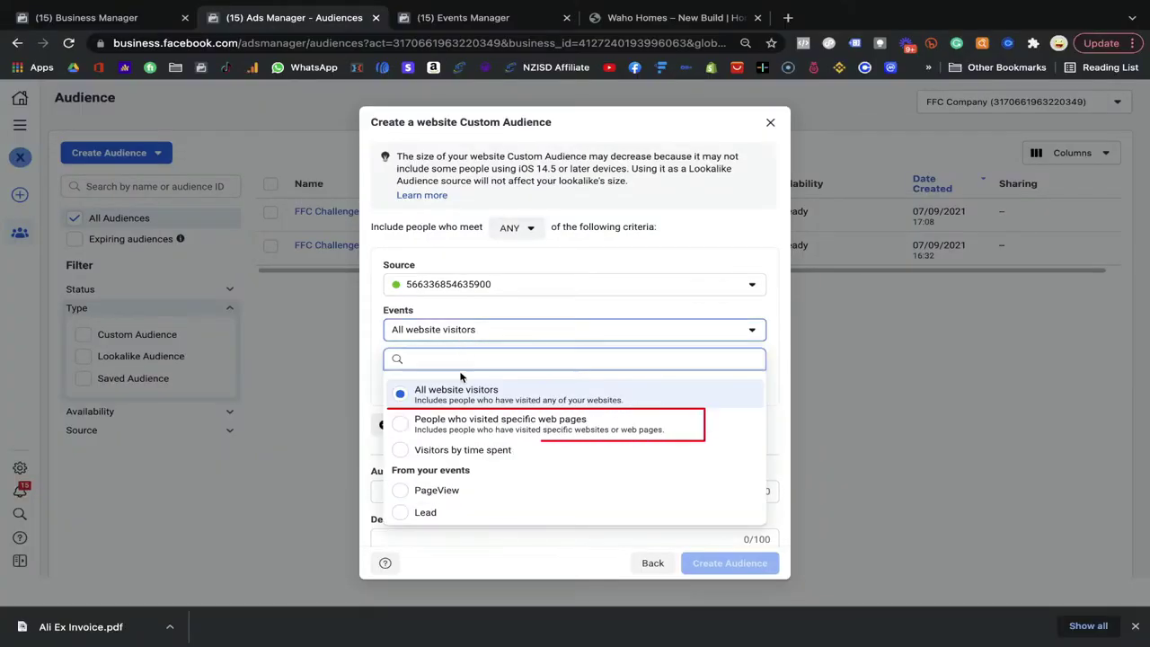
left_click(497, 424)
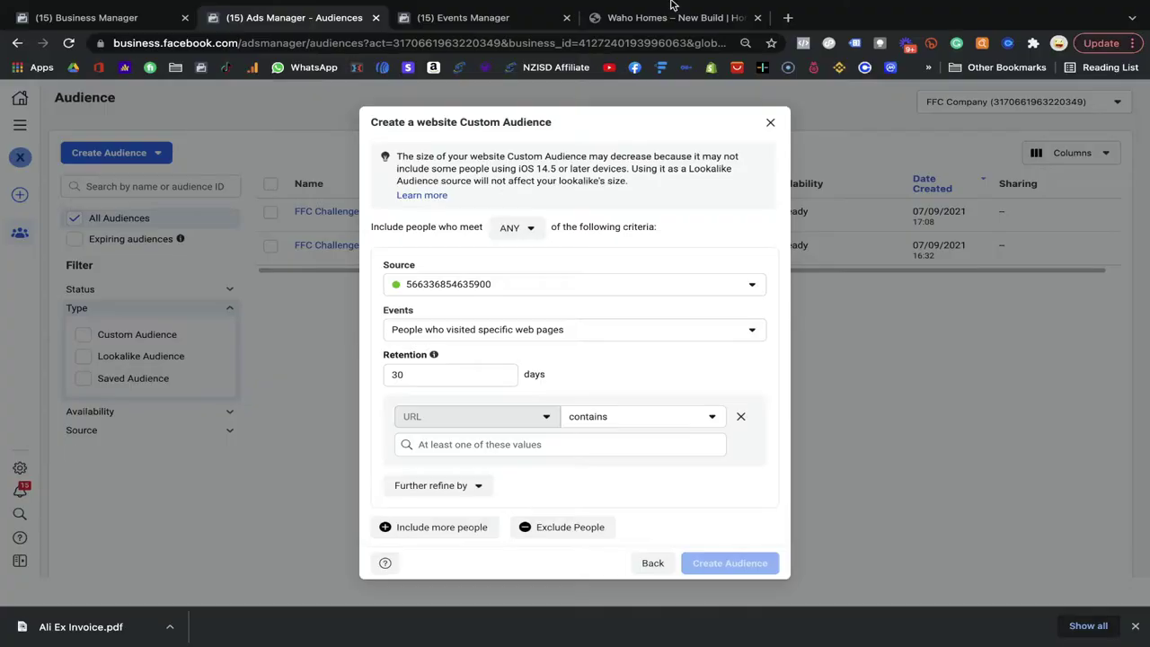
- Open the Projects page of the Waho Homes website and copy /projects from its address
left_click(656, 20)
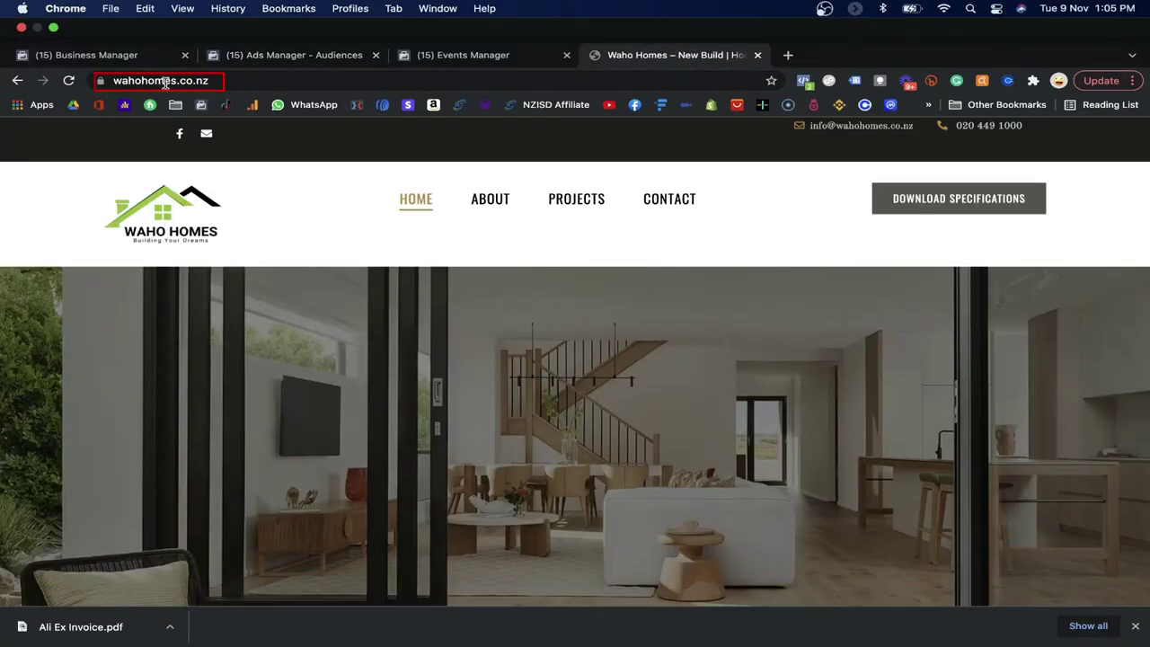
left_click(192, 80)
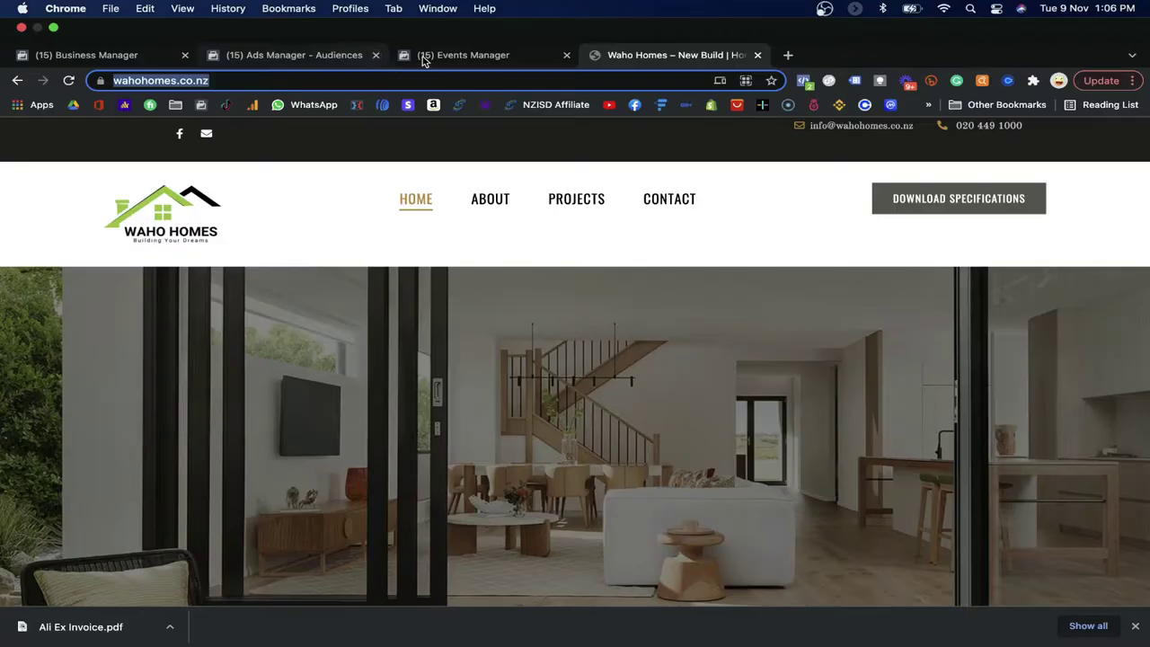
left_click(429, 59)
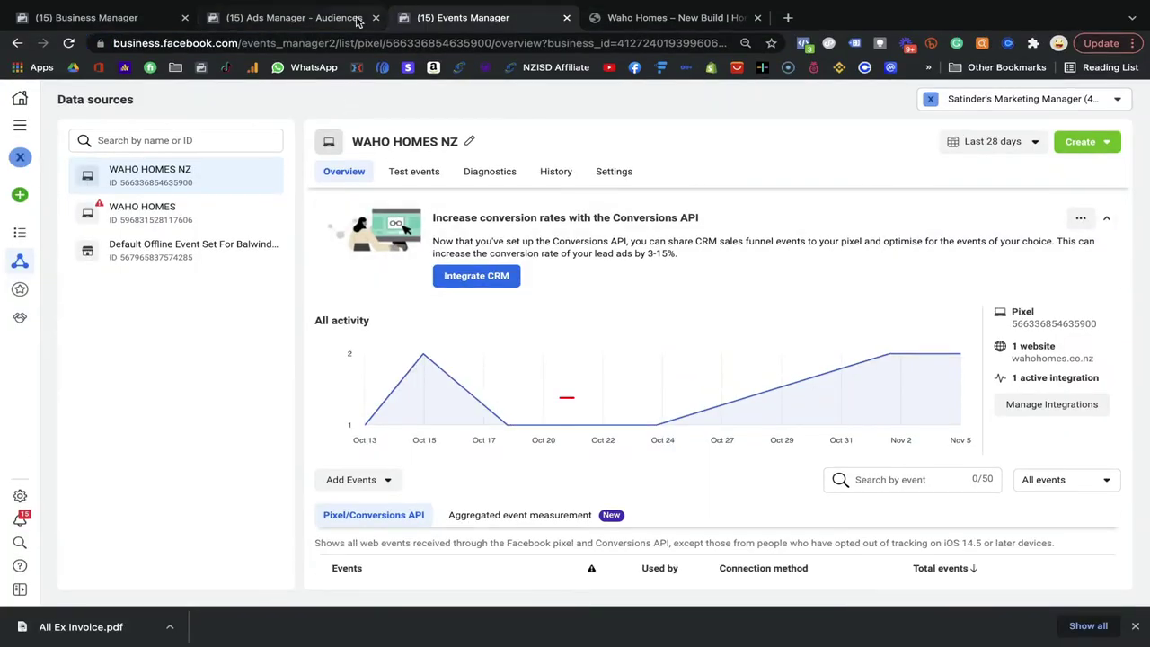
left_click(359, 25)
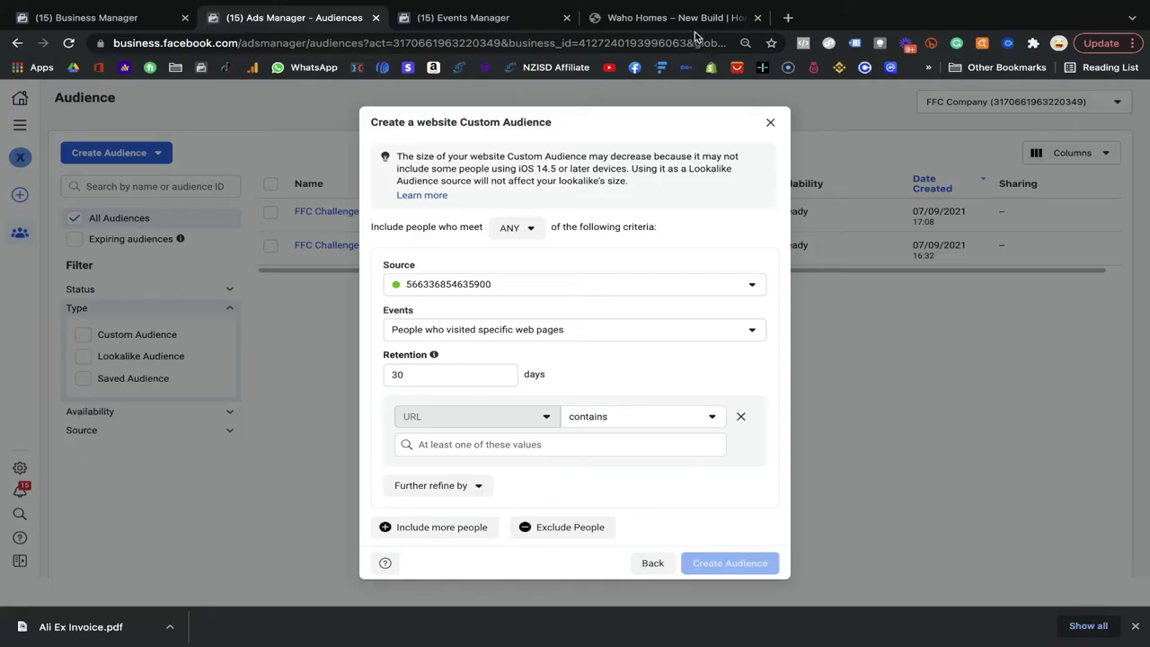
left_click(670, 19)
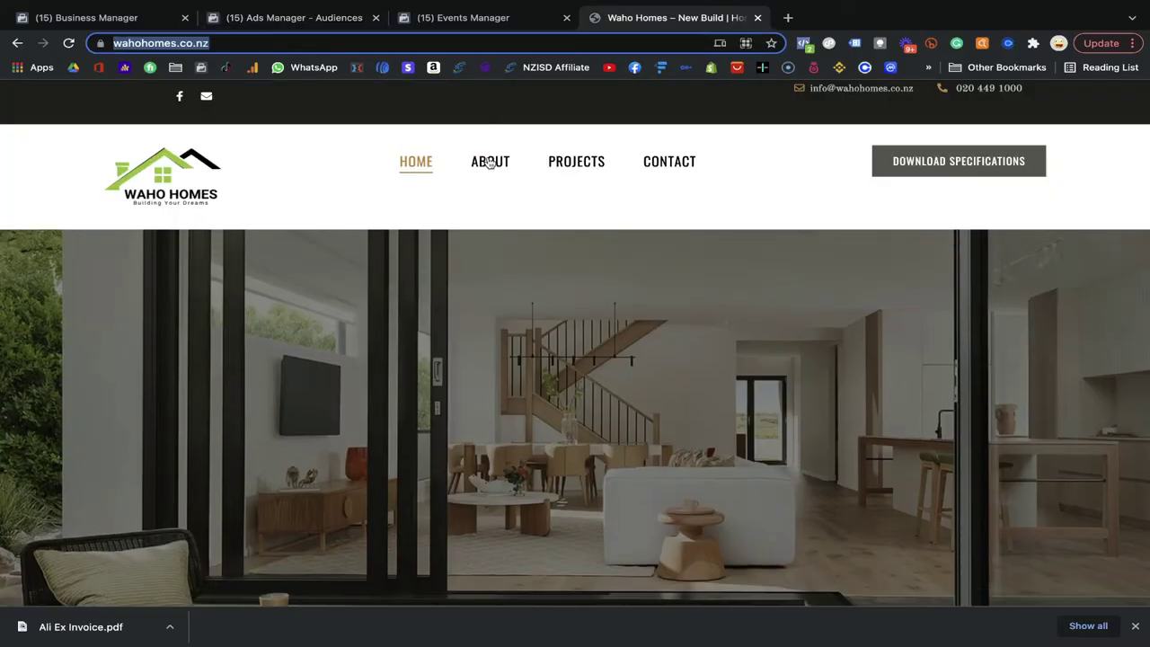
left_click(564, 172)
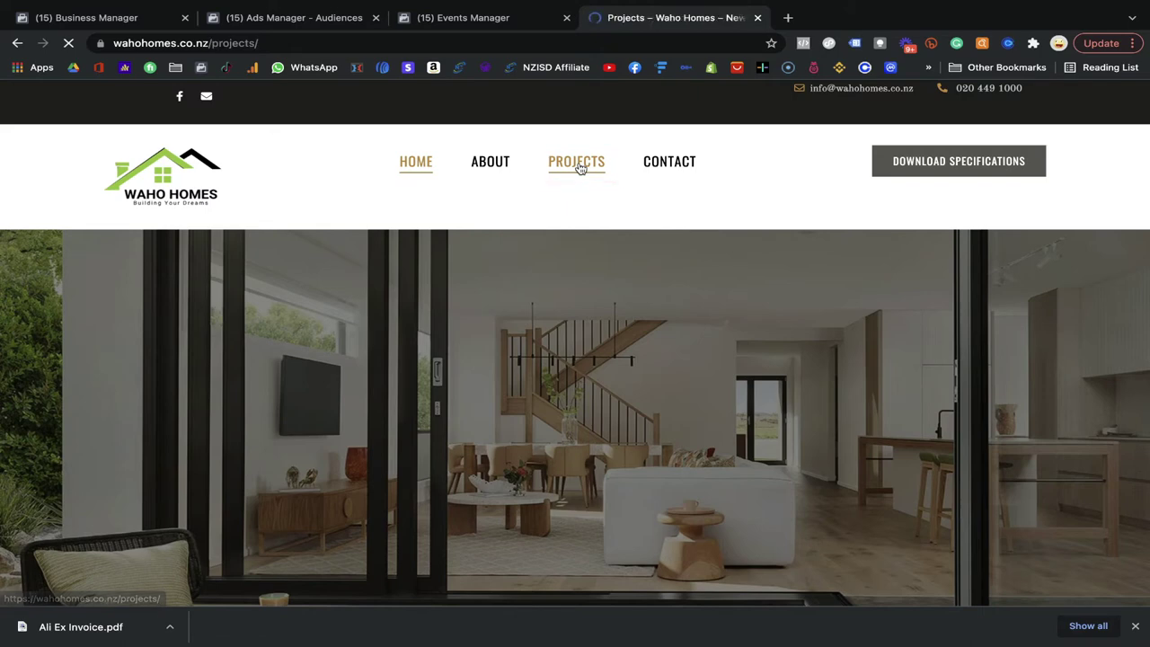
left_click_drag(260, 42, 211, 43)
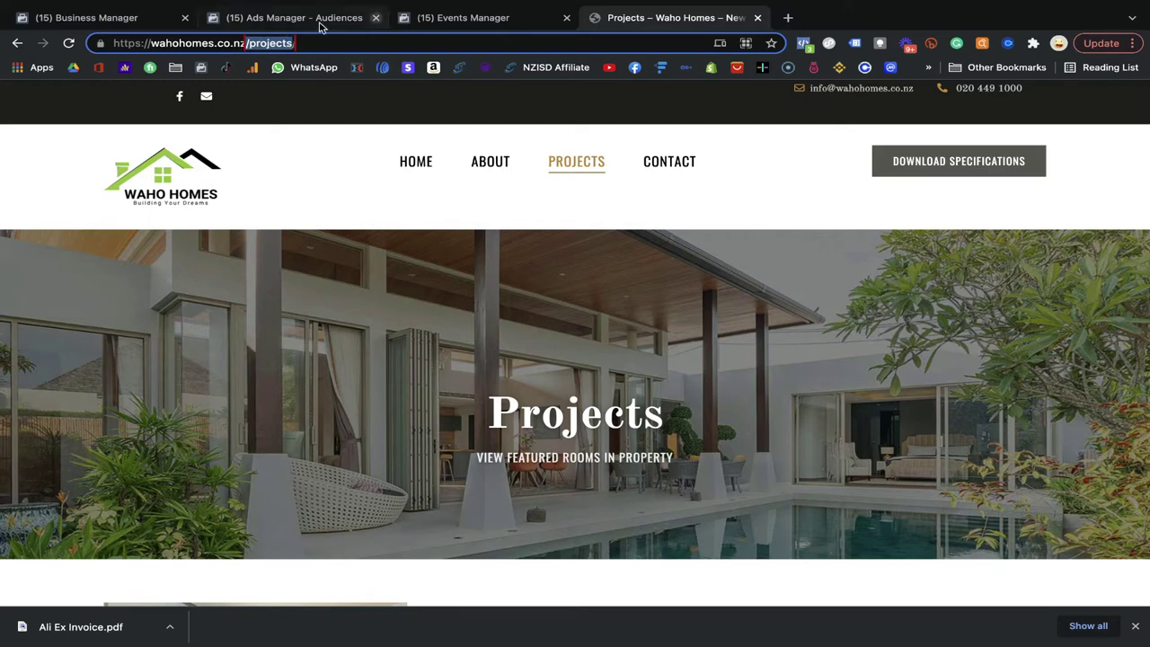
- Add /projects as the value the visited URL must contain in the Ads Manager audience form
left_click(258, 19)
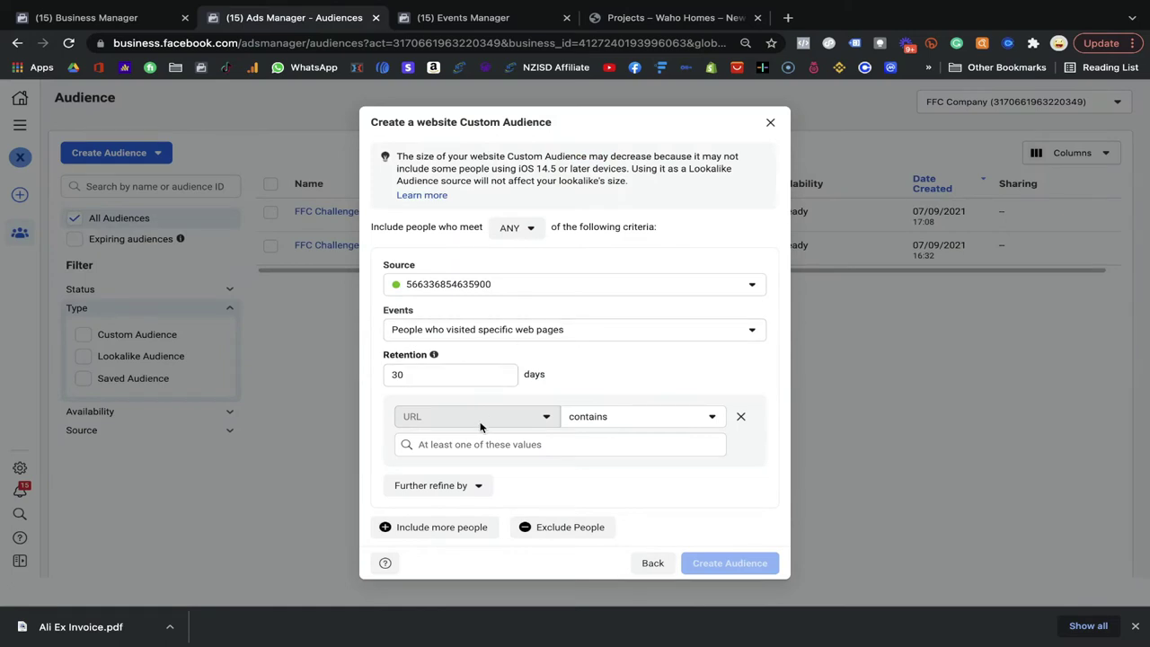
left_click(546, 444)
key("ctrl+v")
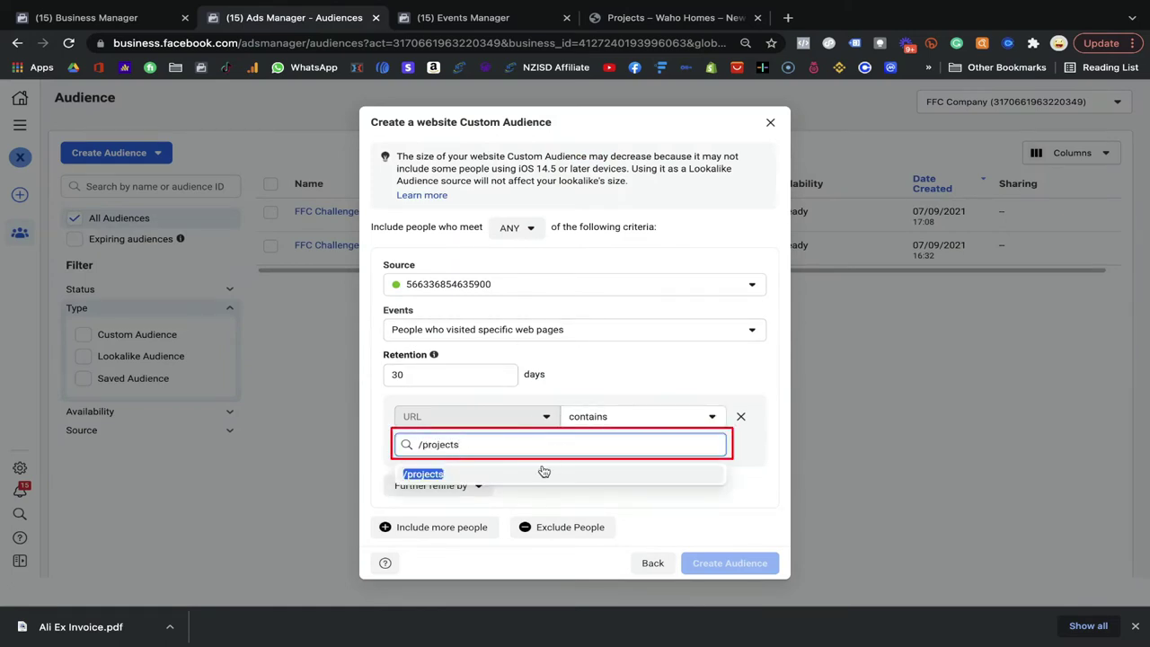
key("Return")
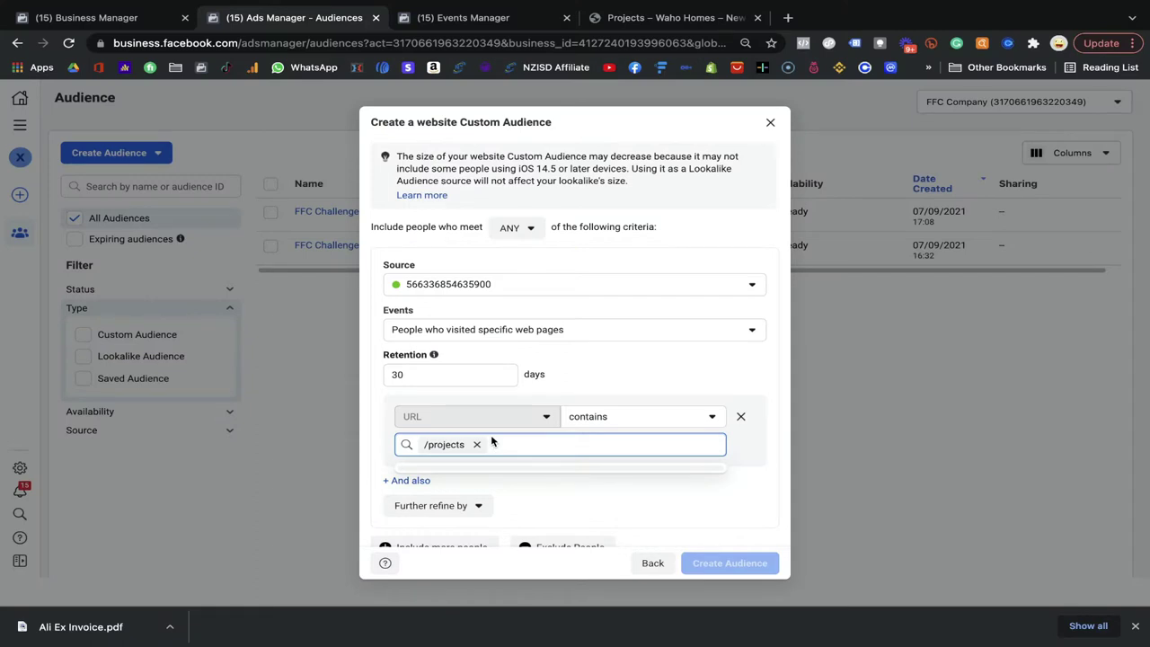
- Read the help text explaining the audience retention period and its maximum length
left_click(433, 355)
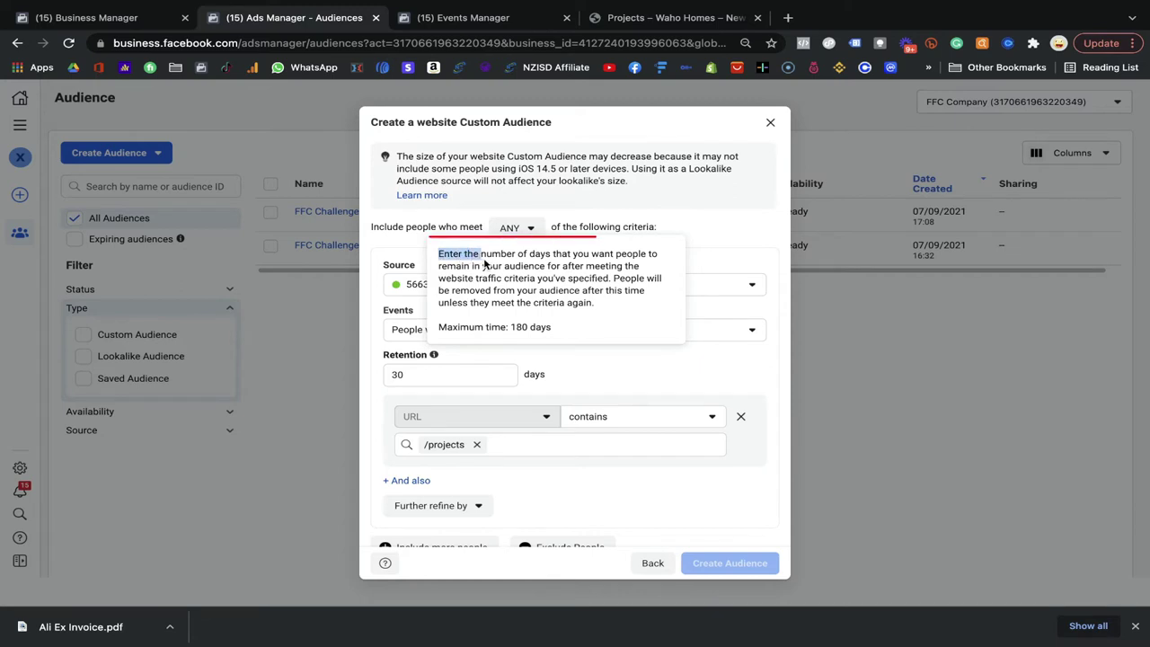
left_click_drag(486, 262, 516, 262)
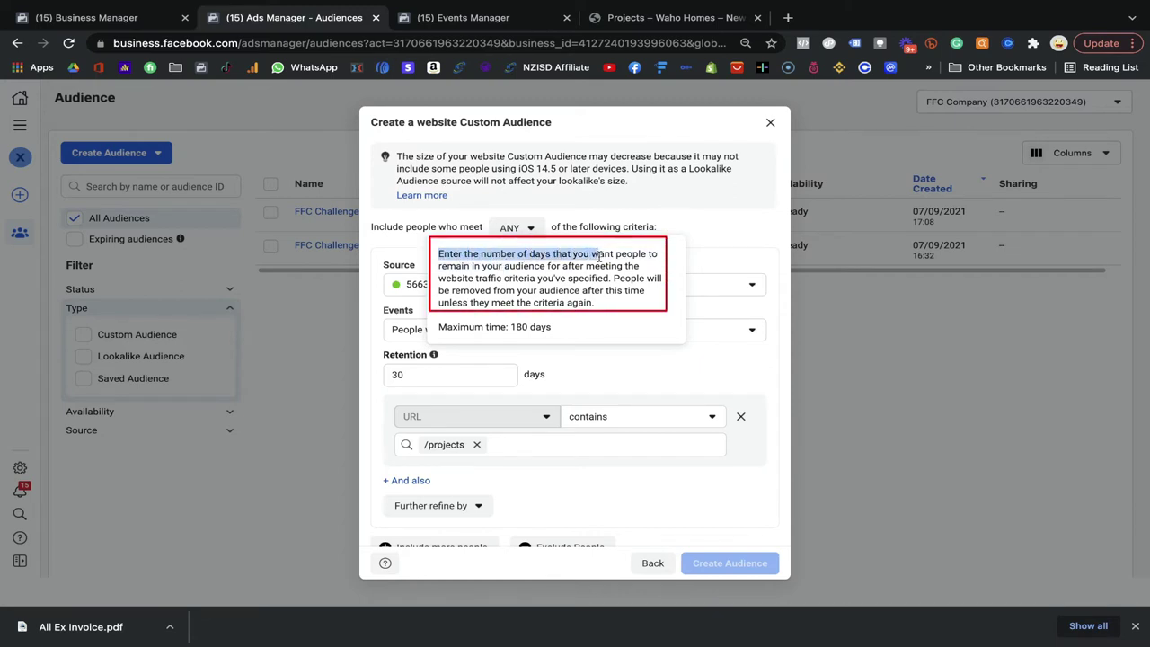
mouse_move(618, 259)
left_mouse_down()
mouse_move(635, 263)
mouse_move(554, 282)
left_mouse_up()
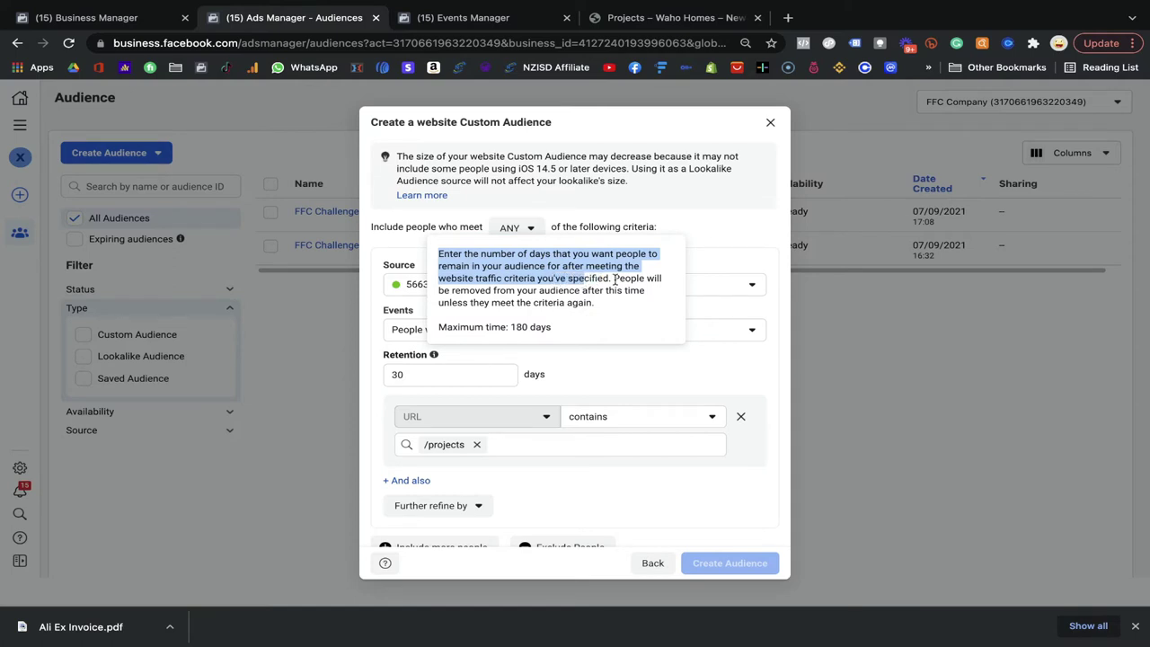
left_click(519, 326)
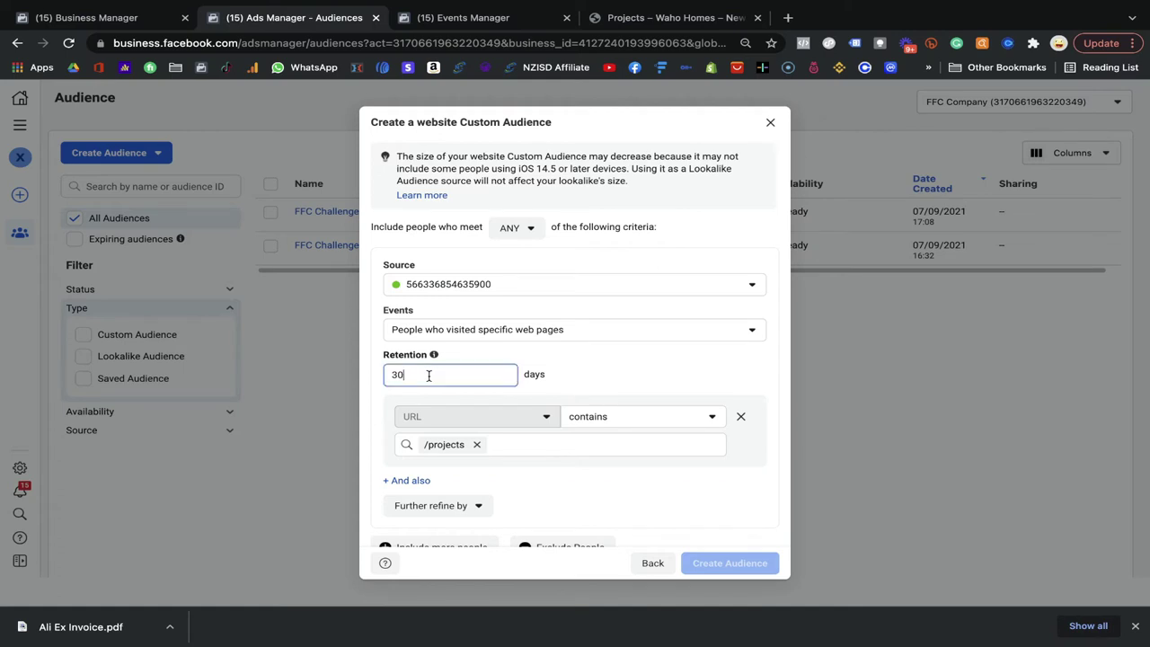
- Change the audience event to All website visitors and try Lead as an alternative event
left_click(585, 332)
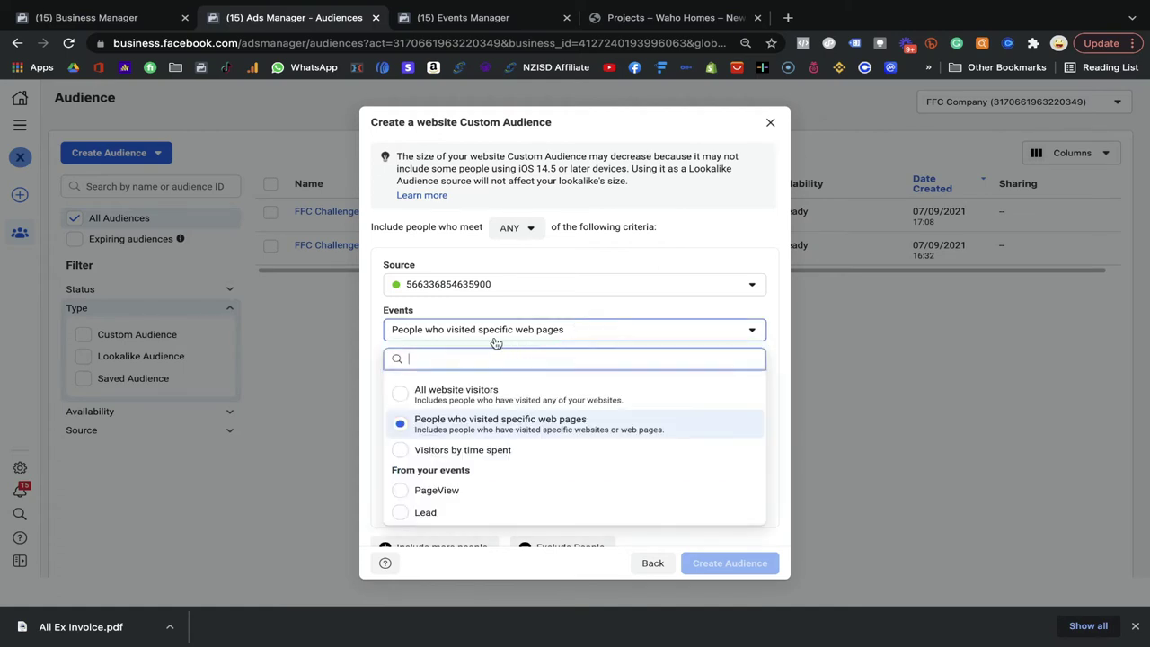
left_click(442, 396)
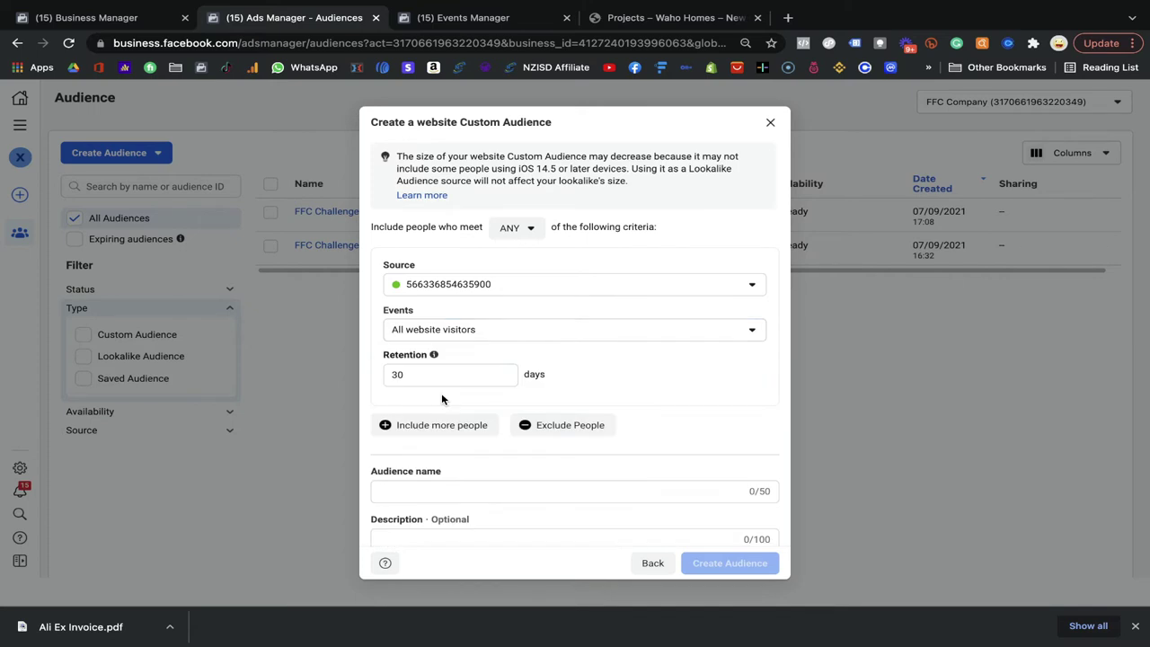
left_click(504, 333)
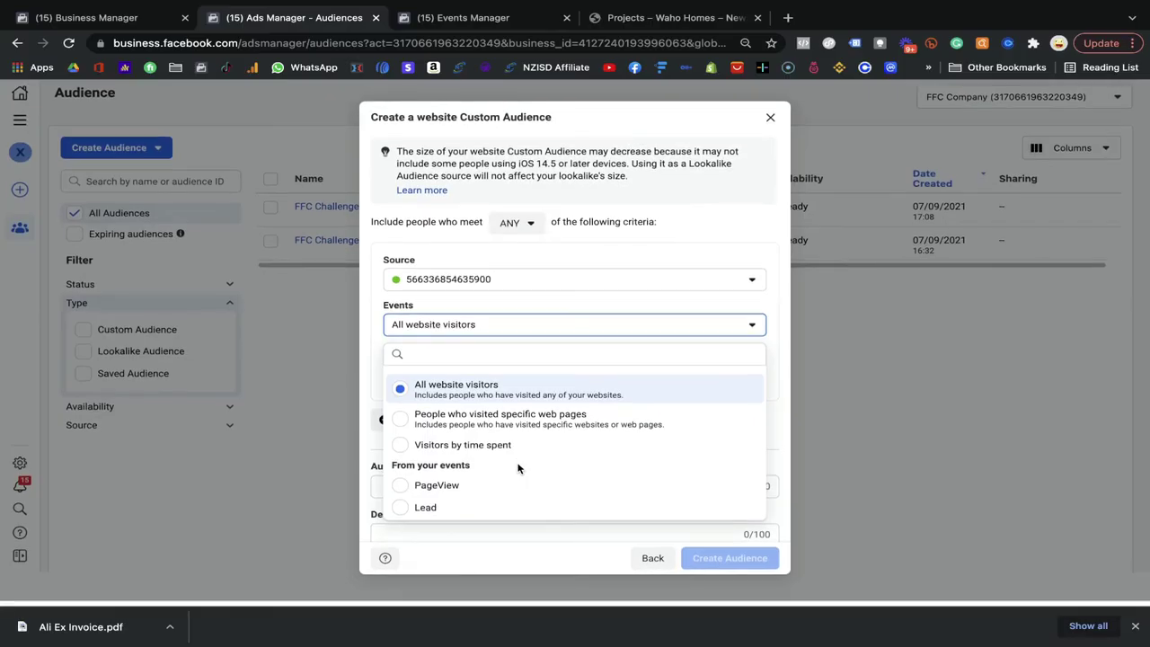
left_click(470, 511)
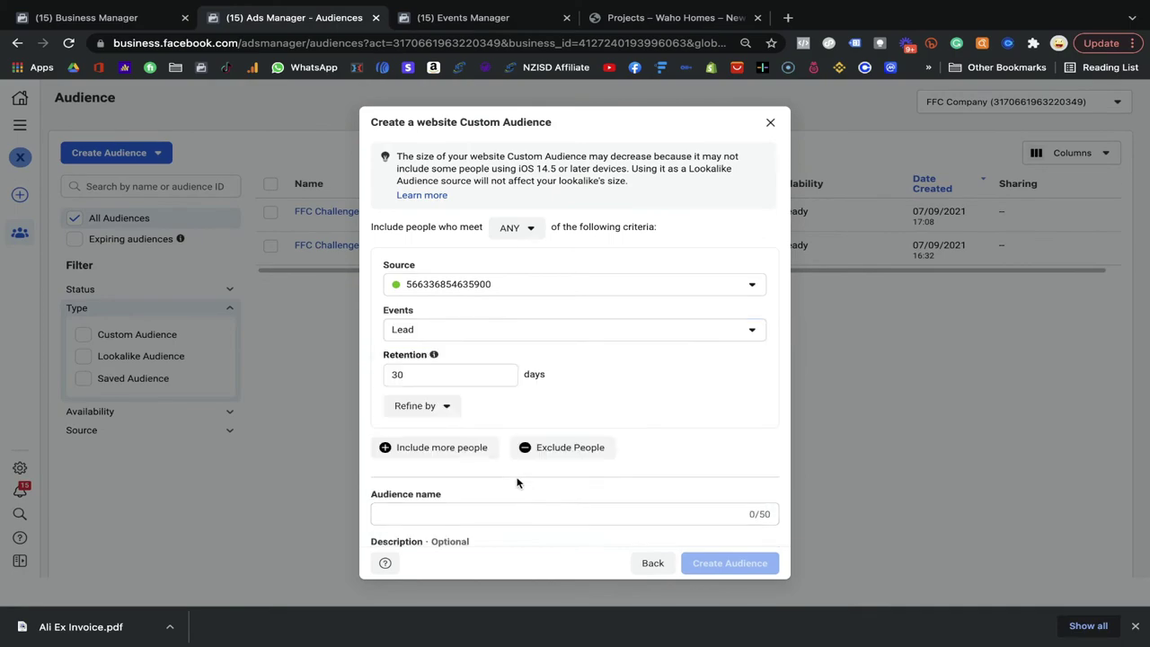
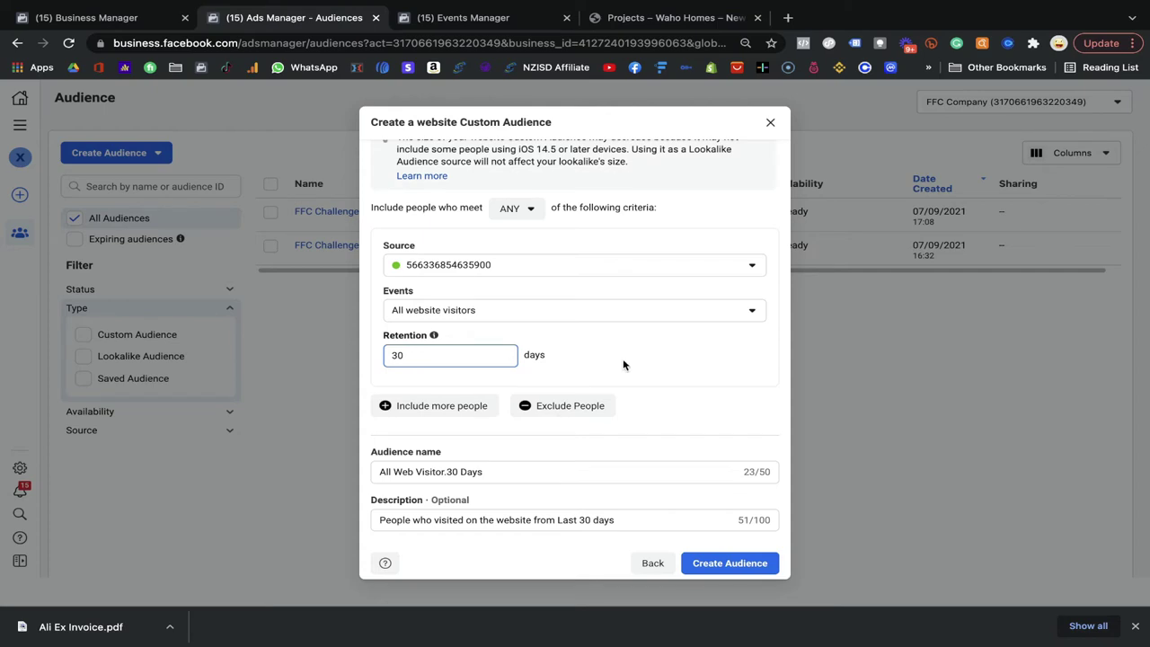
- Create the website custom audience named All Web Visitor.30 Days and finish the creation dialog
left_click(720, 564)
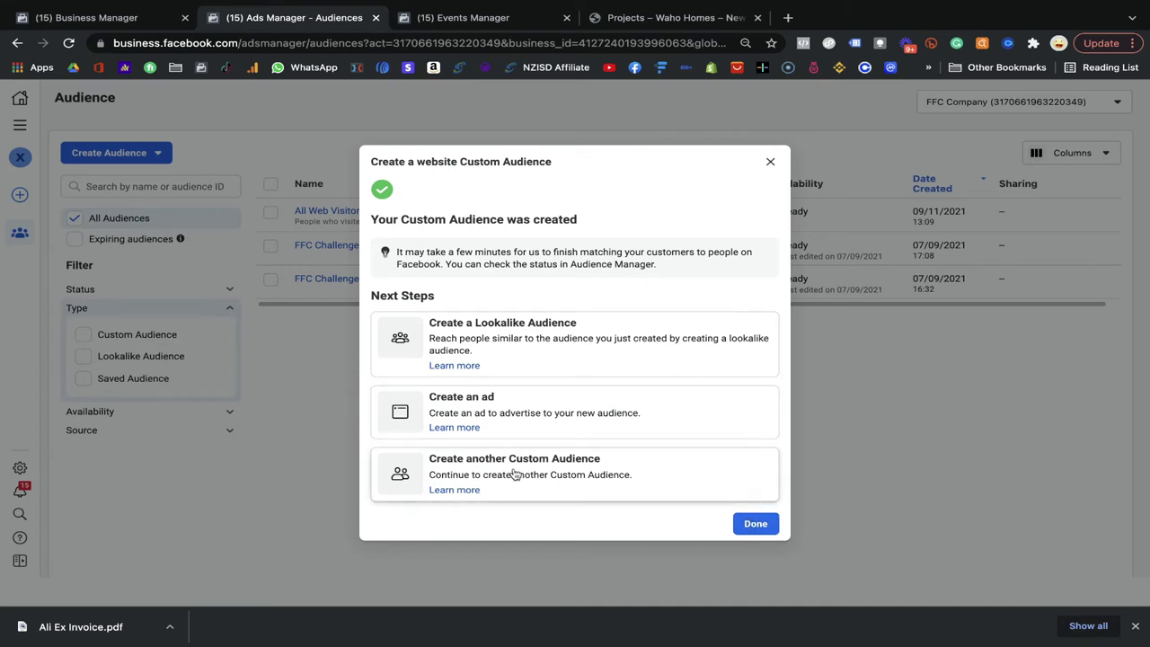
left_click(766, 525)
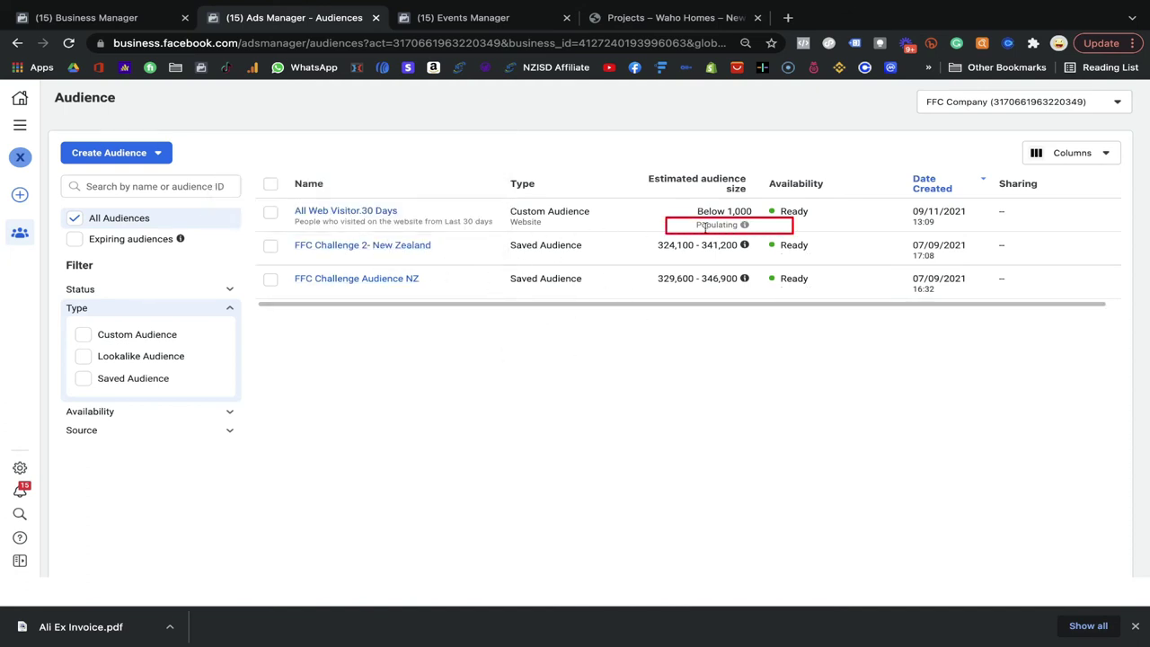
- Filter the audience list to custom audiences and check the details of the All Web Visitor.30 Days audience
left_click_drag(699, 227, 747, 230)
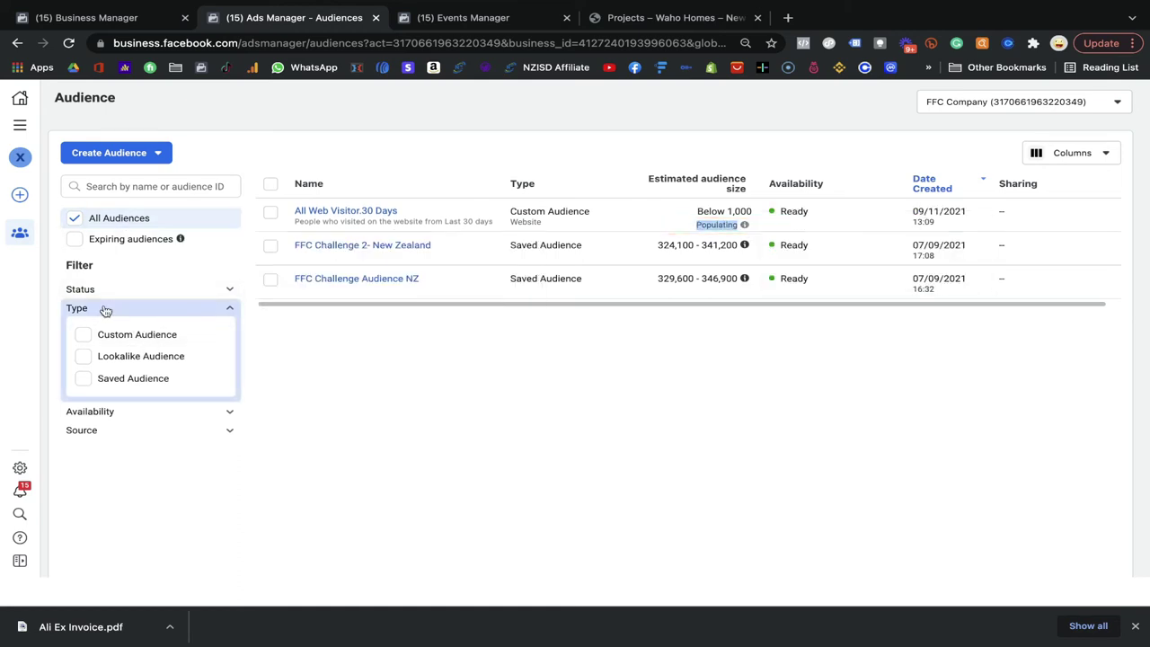
left_click(95, 342)
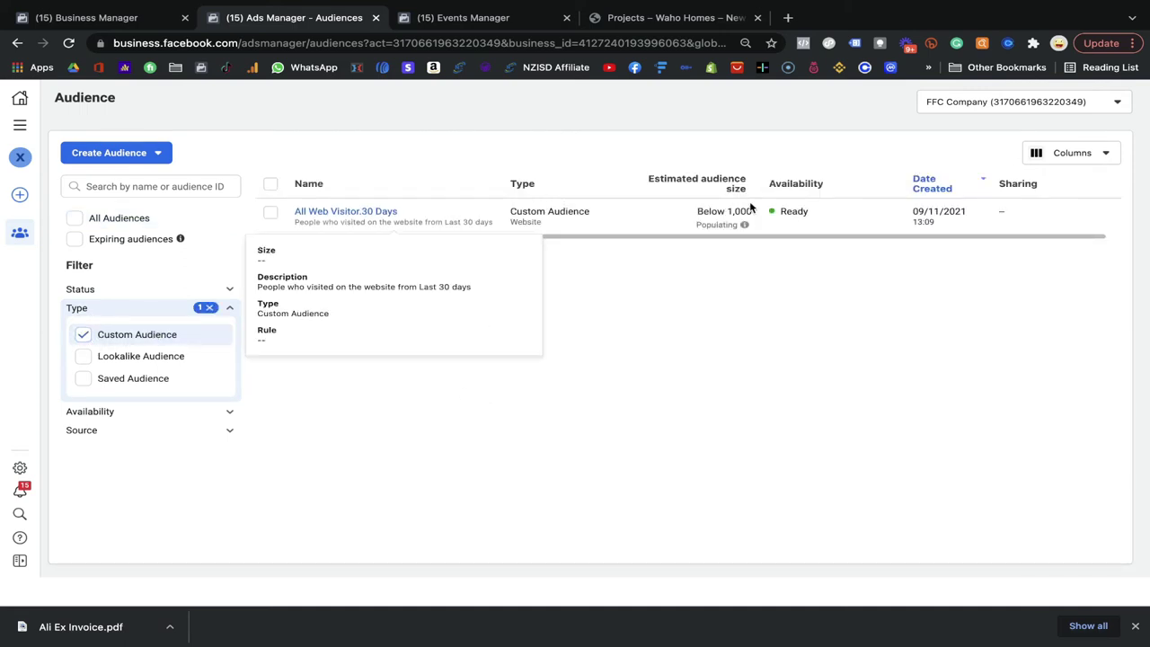
mouse_move(344, 232)
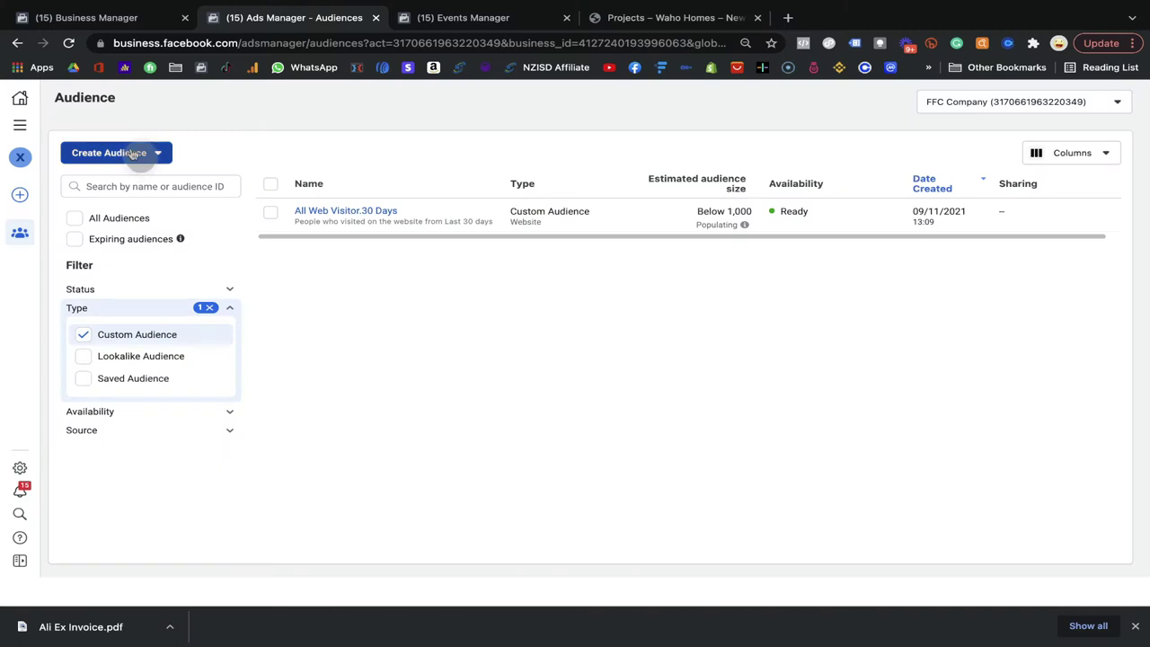
- Start a new custom audience with Facebook Page as its source
left_click(133, 153)
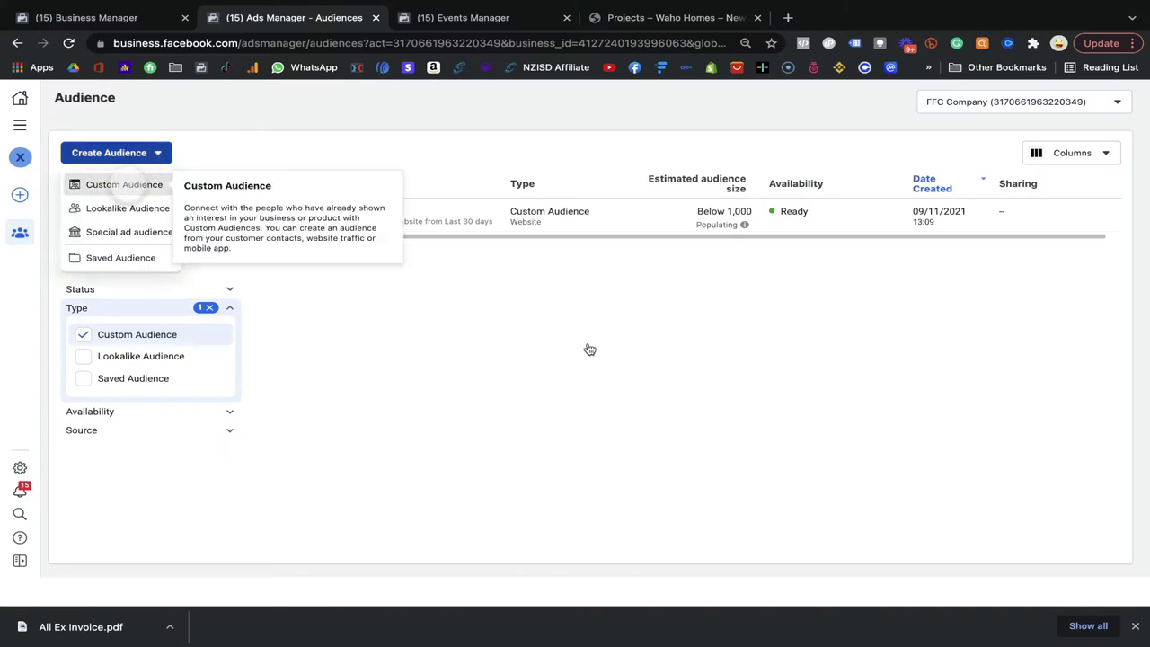
left_click(124, 184)
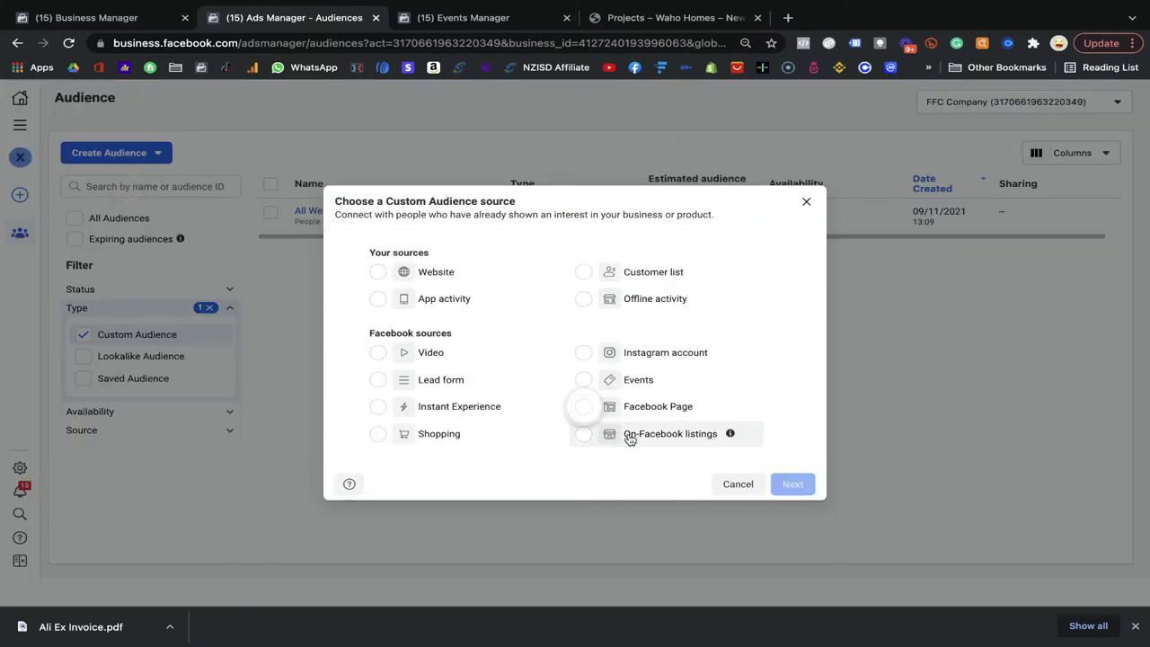
left_click(584, 408)
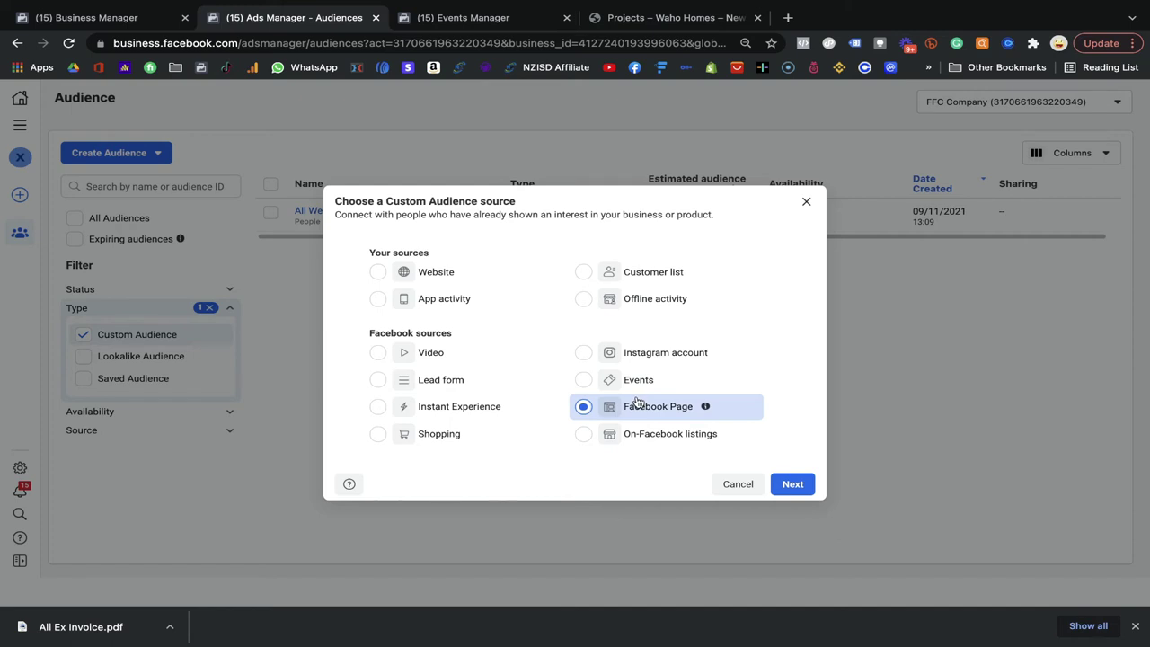
left_click(791, 484)
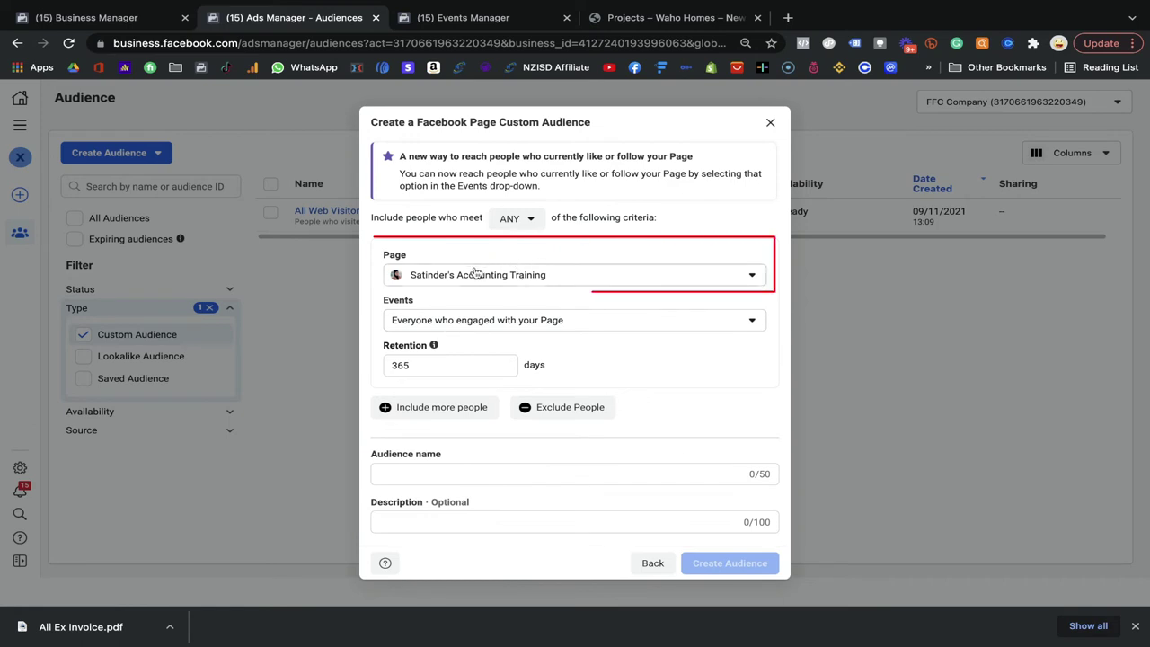
- Review the available Pages and event options, and select Everyone who engaged with your Page as the audience event
left_click(482, 283)
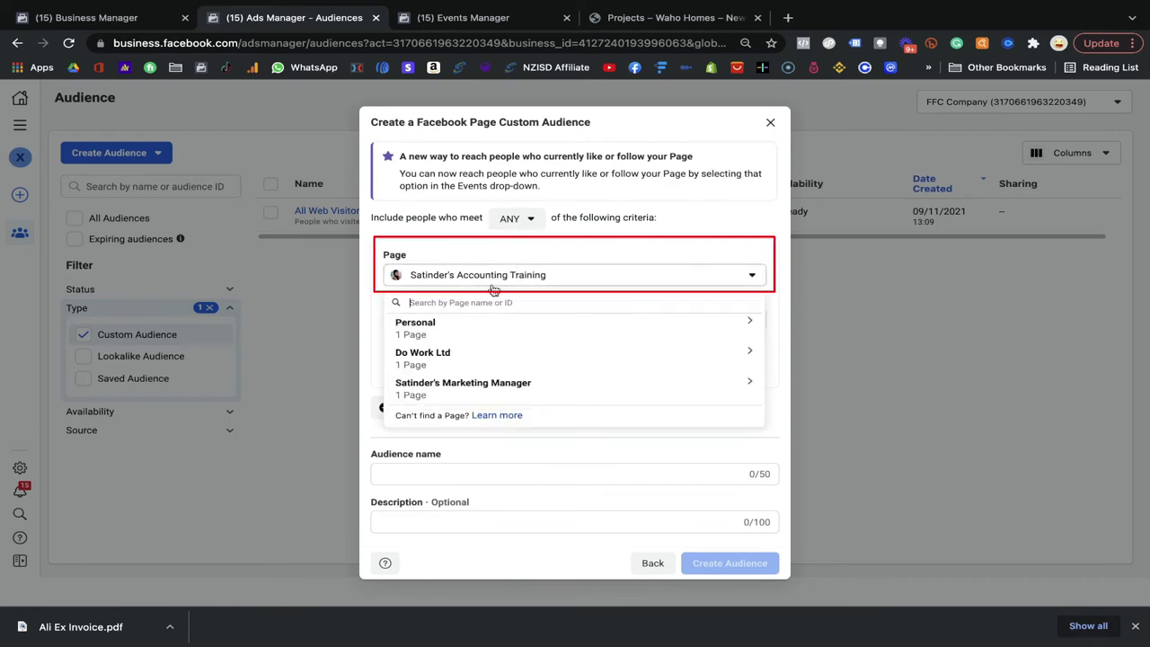
left_click(559, 260)
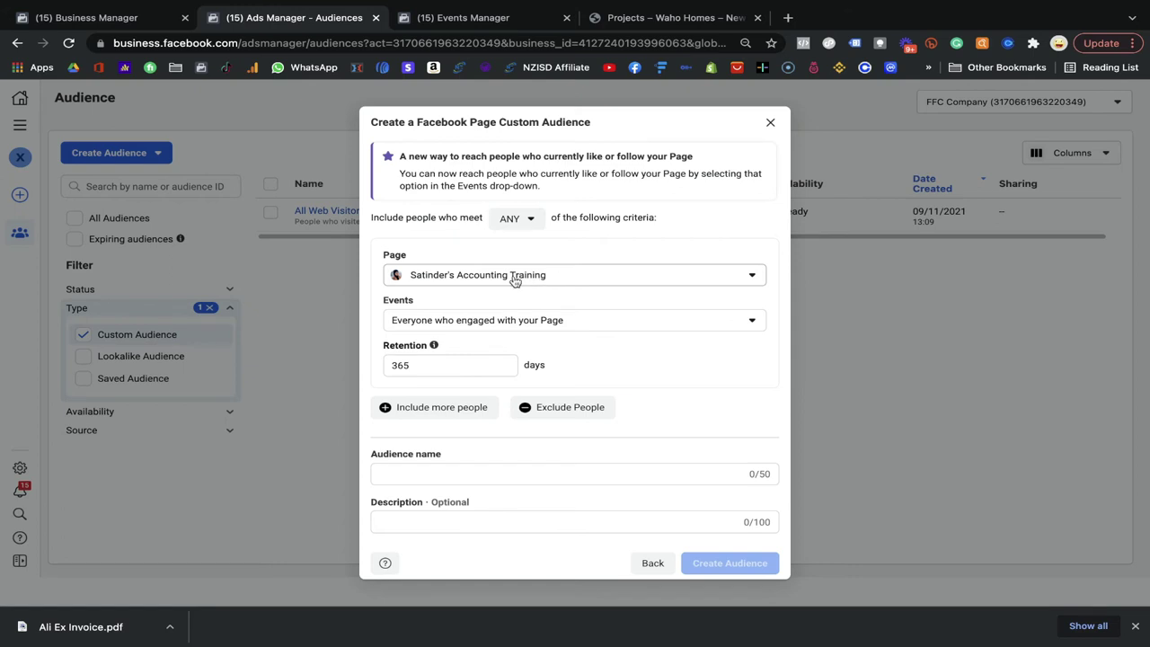
left_click(504, 320)
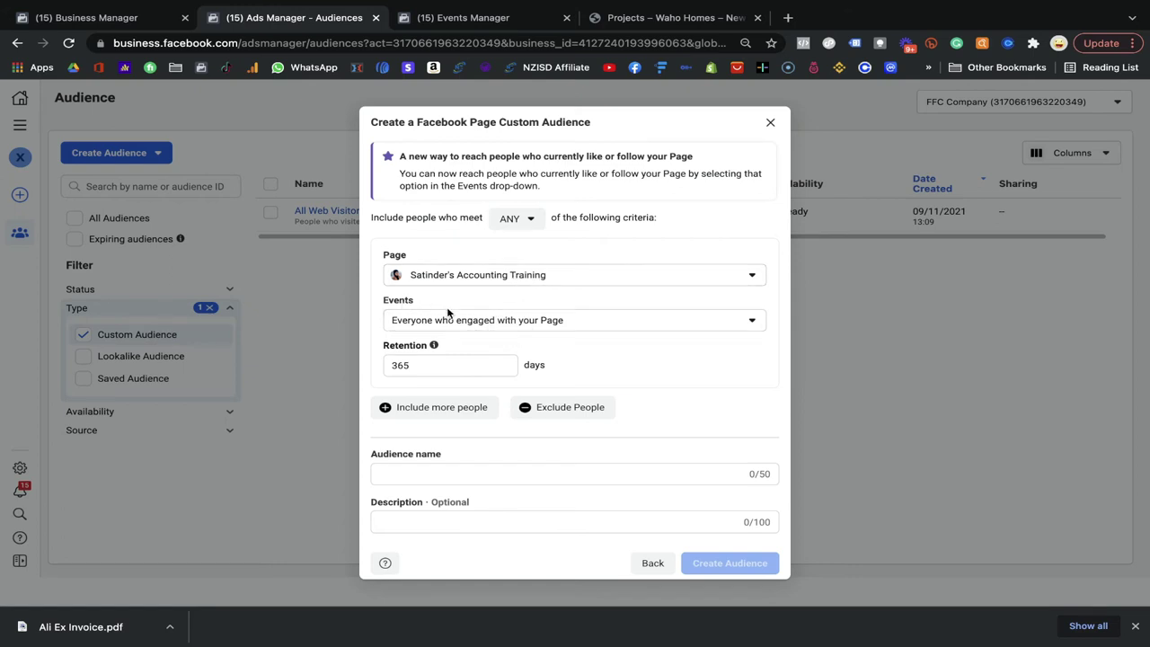
left_click(454, 325)
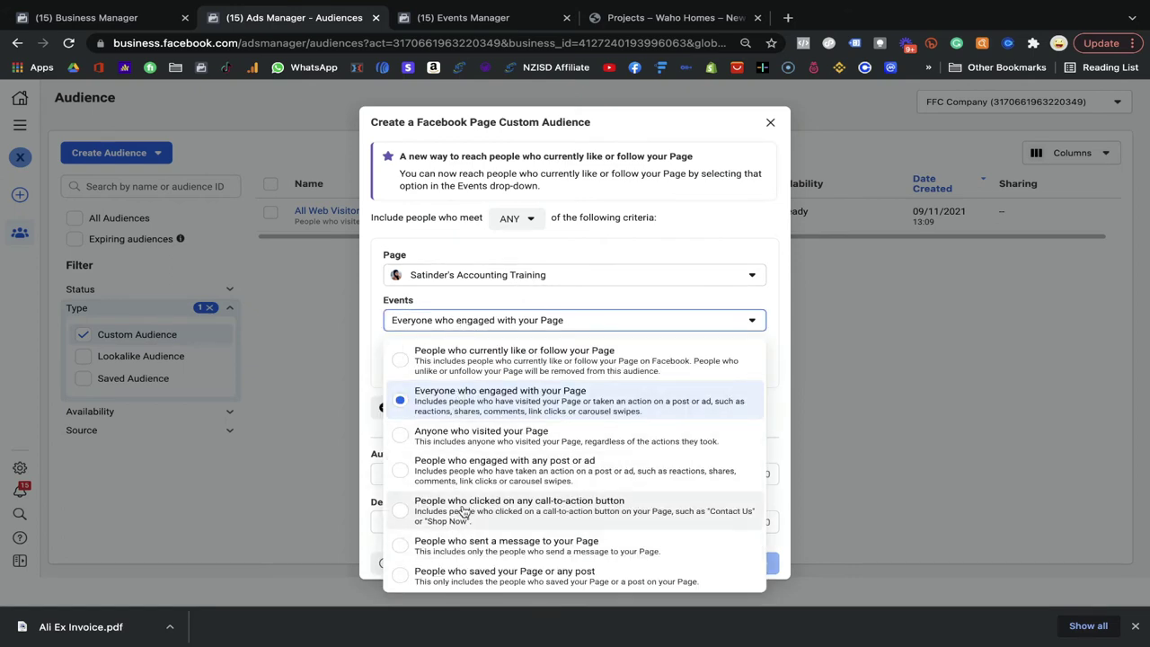
left_click(486, 402)
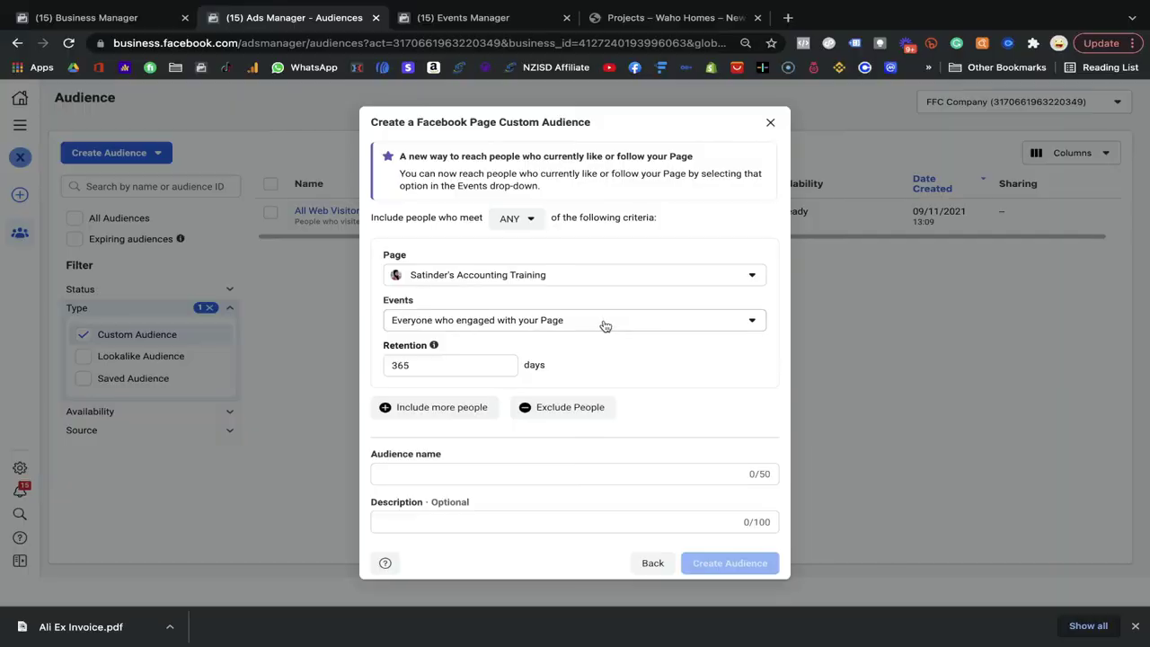
left_click(603, 322)
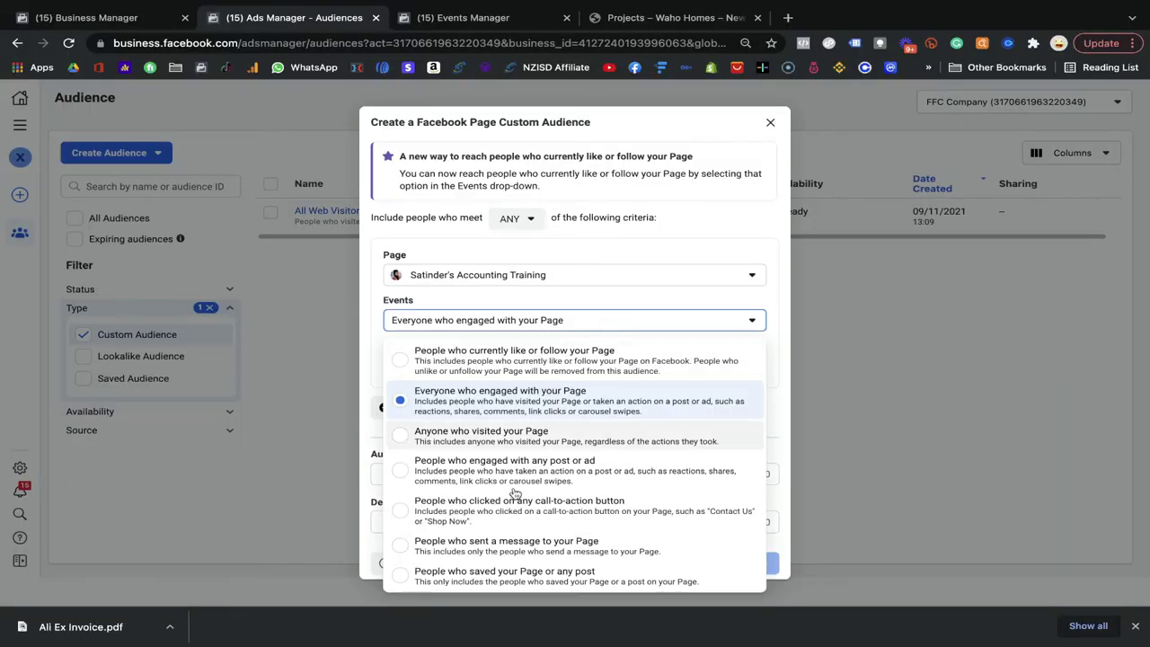
left_click(547, 402)
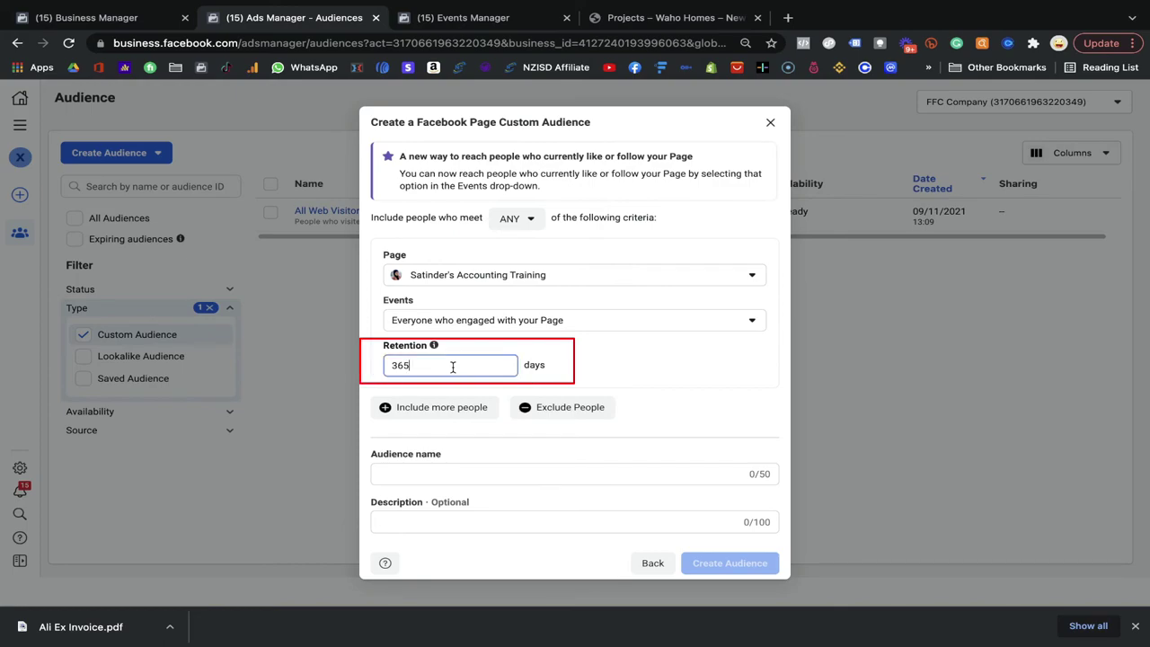
- Set the retention of the Facebook Page audience to 30 days
key("BackSpace")
key("BackSpace")
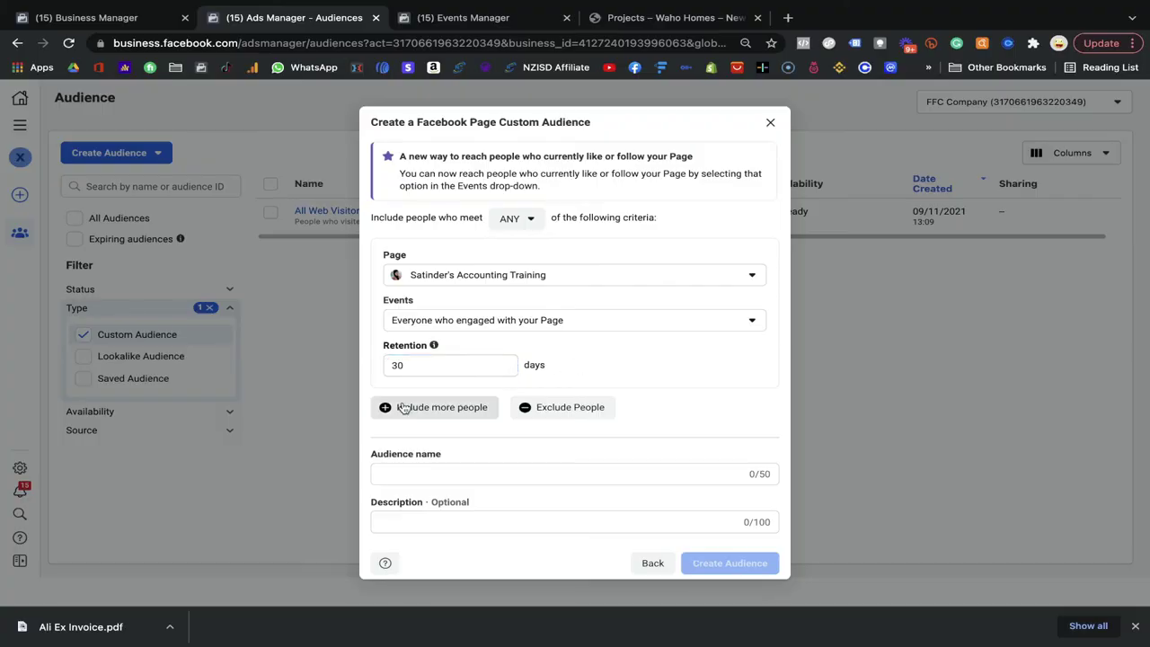
left_click(444, 472)
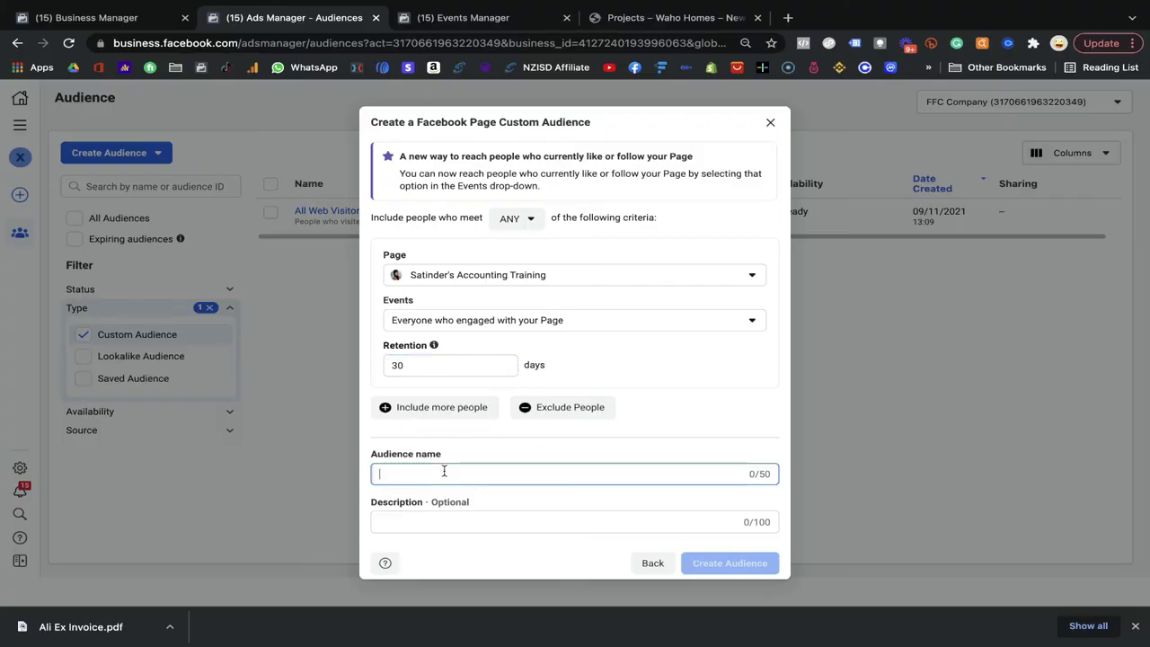
- Read the retention help text on how long people remain in a Page audience and from when data is available
left_click(437, 349)
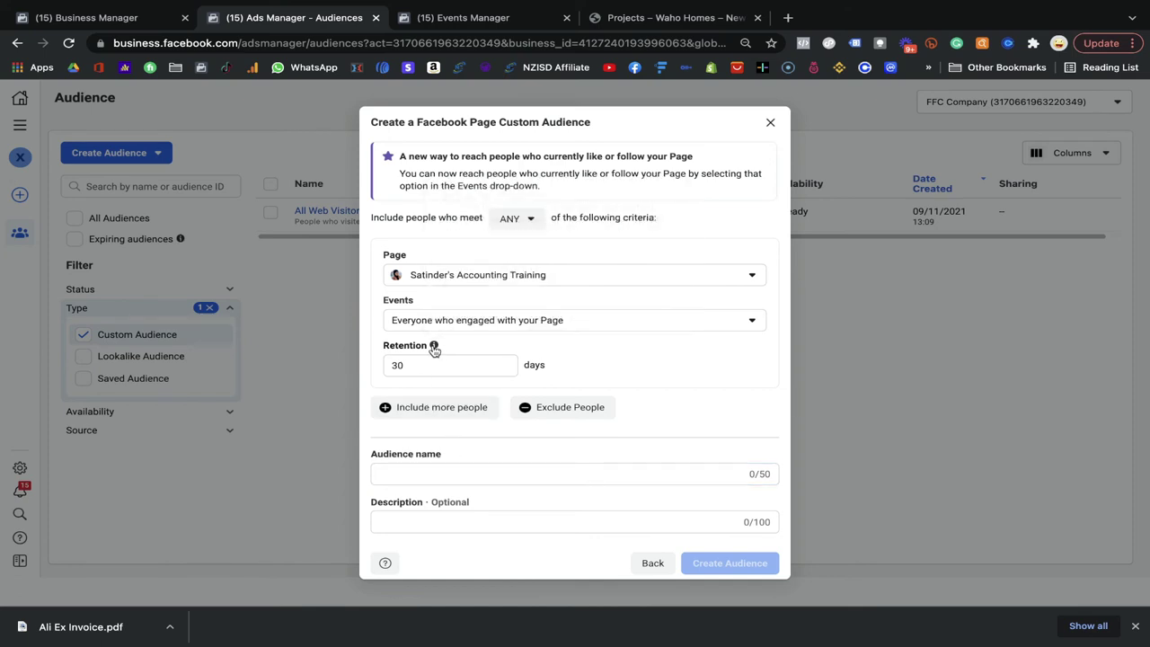
left_click(435, 347)
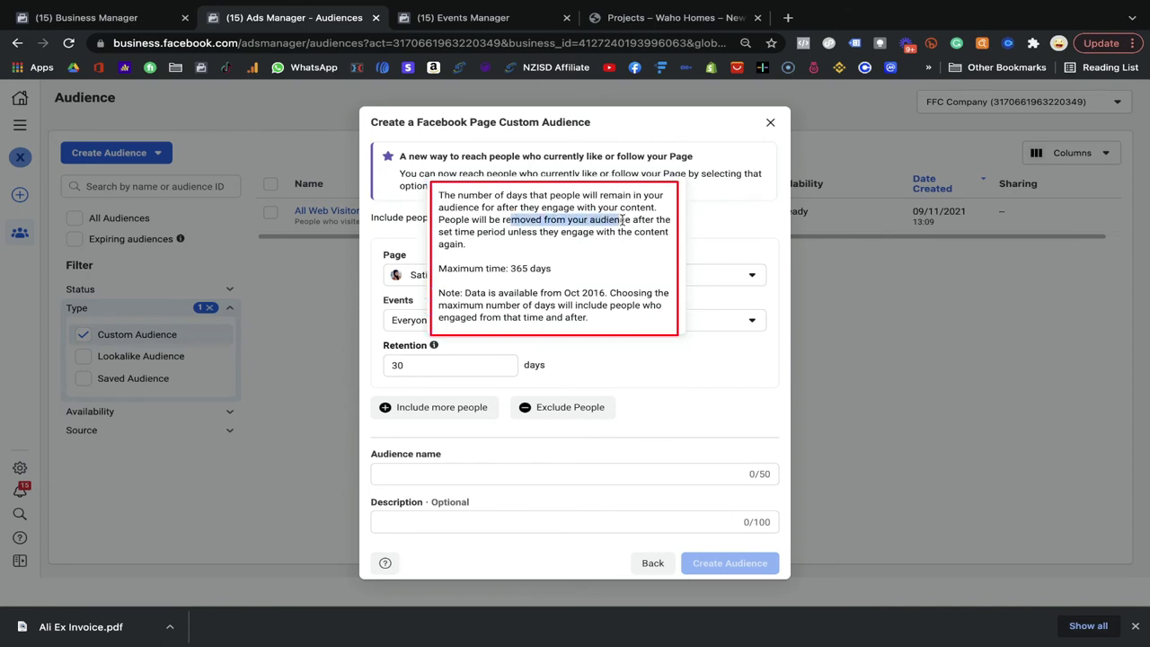
left_click(527, 196)
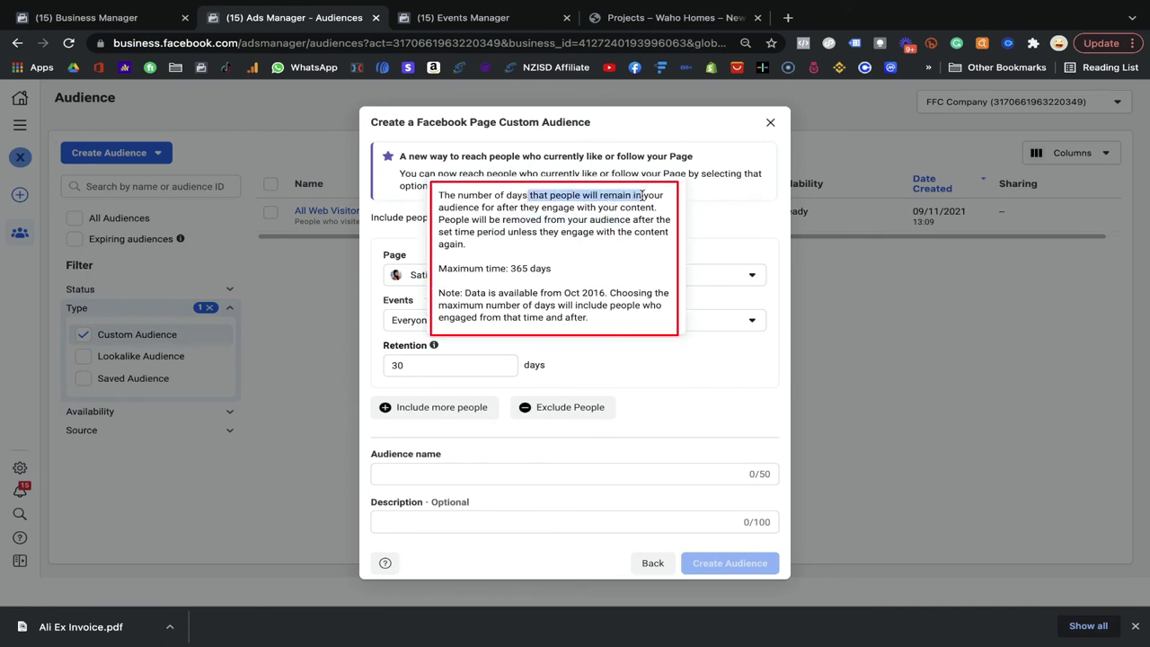
left_click_drag(506, 207, 548, 208)
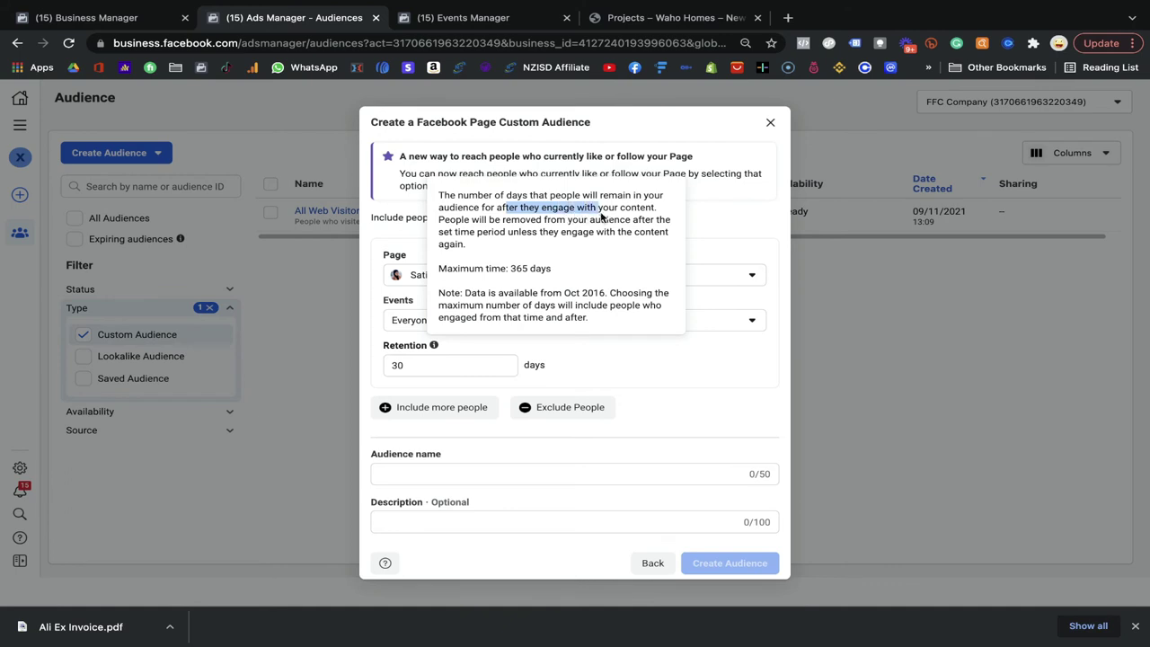
left_click_drag(481, 221, 514, 225)
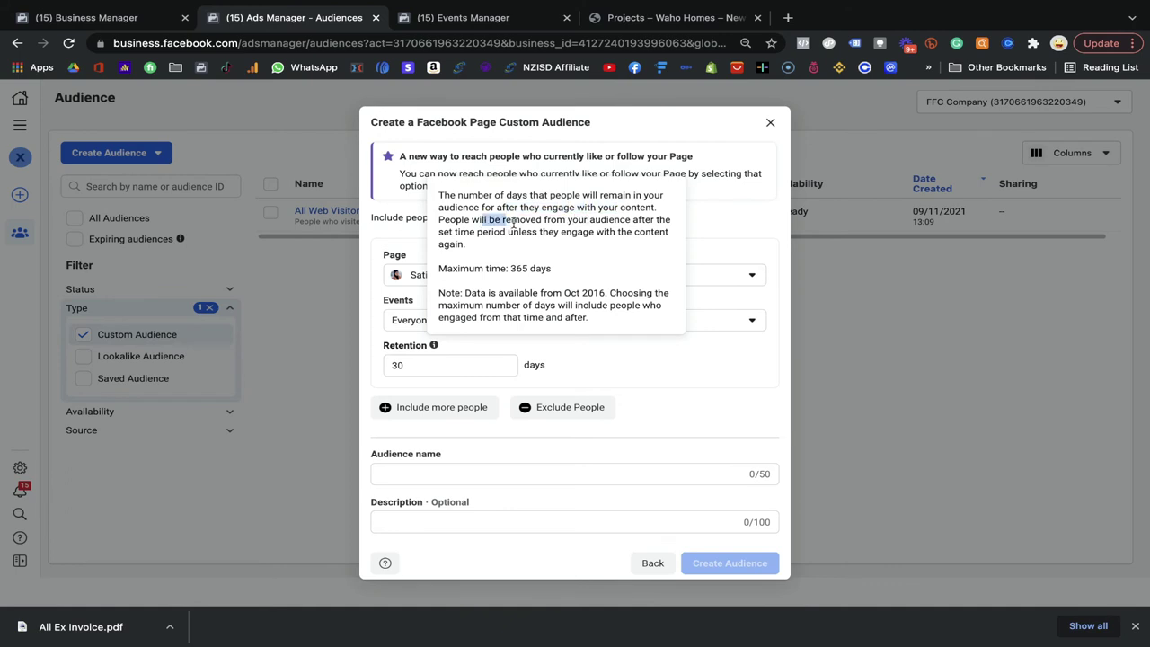
left_click_drag(621, 224, 649, 230)
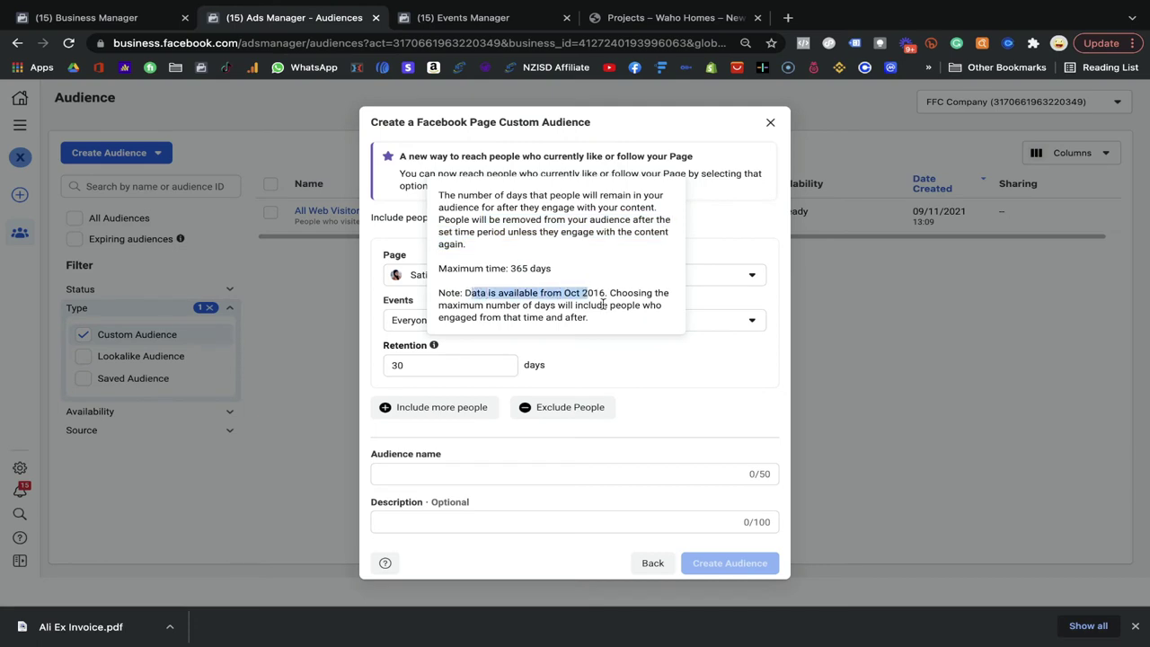
left_click(622, 344)
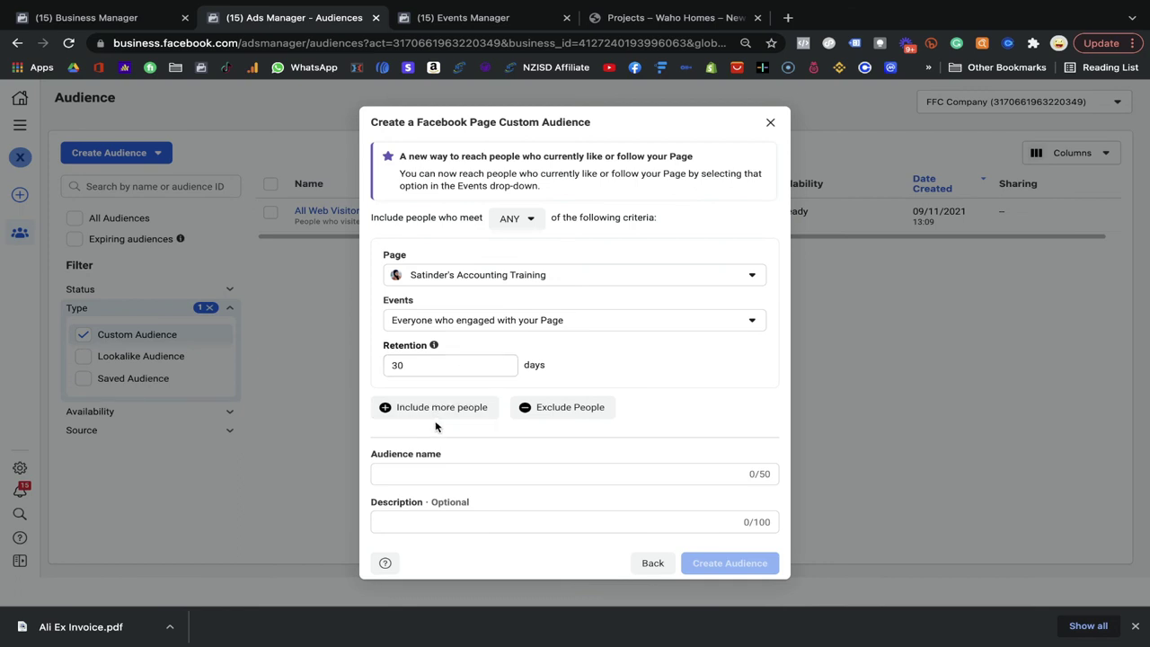
- Name the Page audience "Facebook Page Visitor .30 Days"
left_click(418, 471)
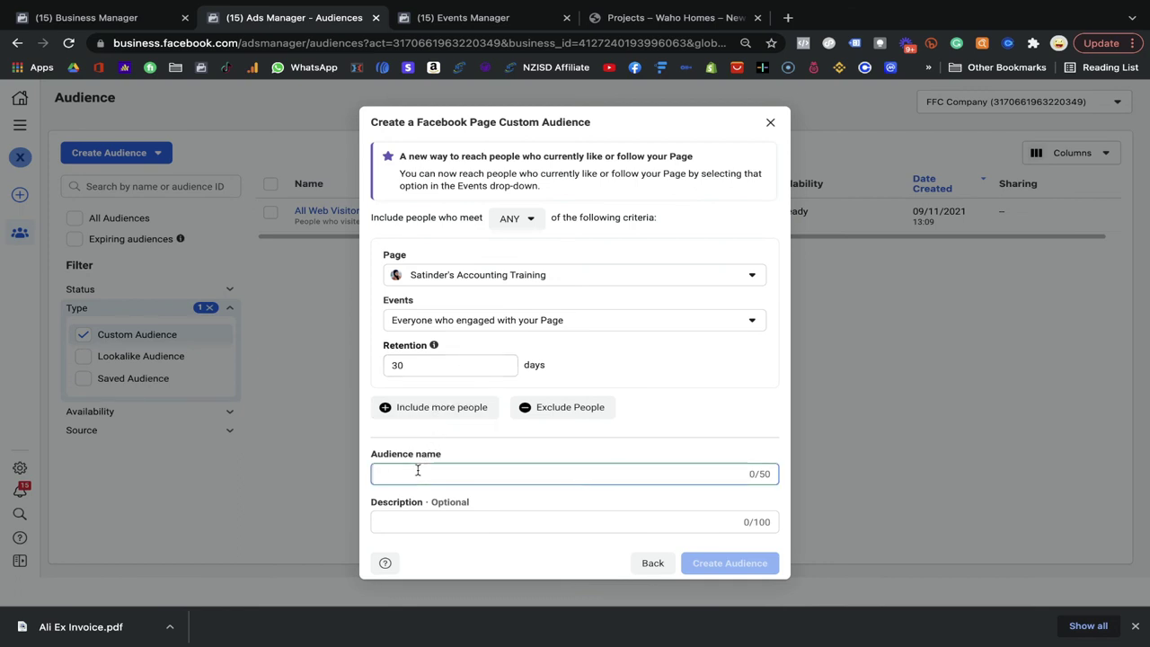
type("P")
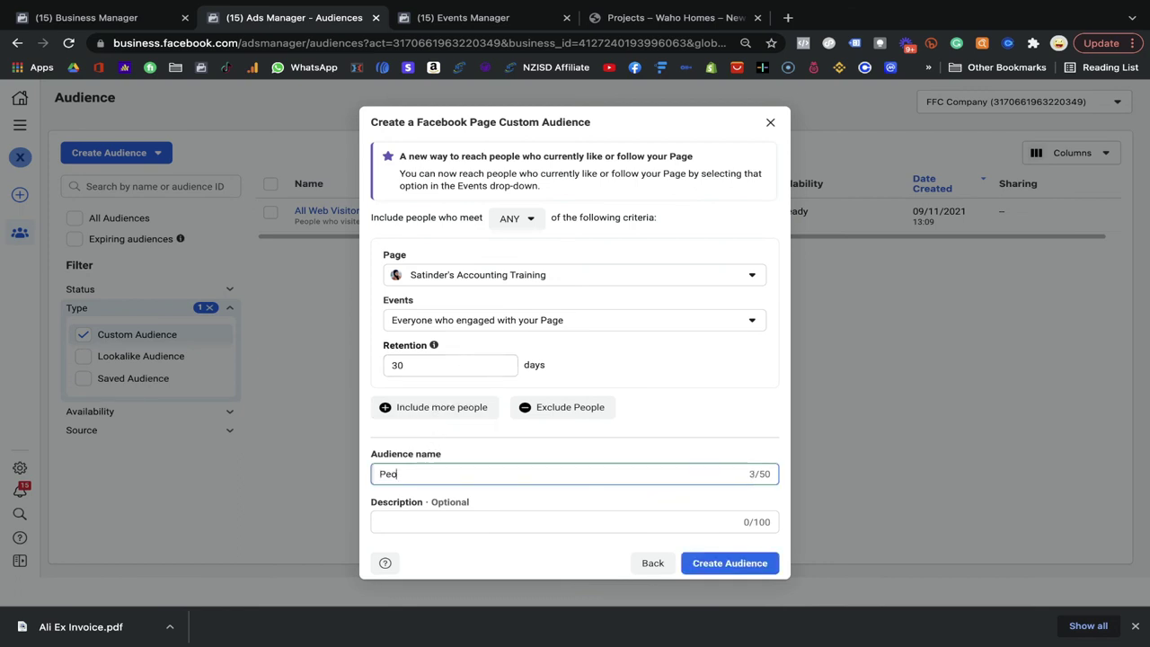
type("eo")
key("BackSpace")
key("BackSpace")
key("BackSpace")
type("Facebook Page Visitor .30 Days")
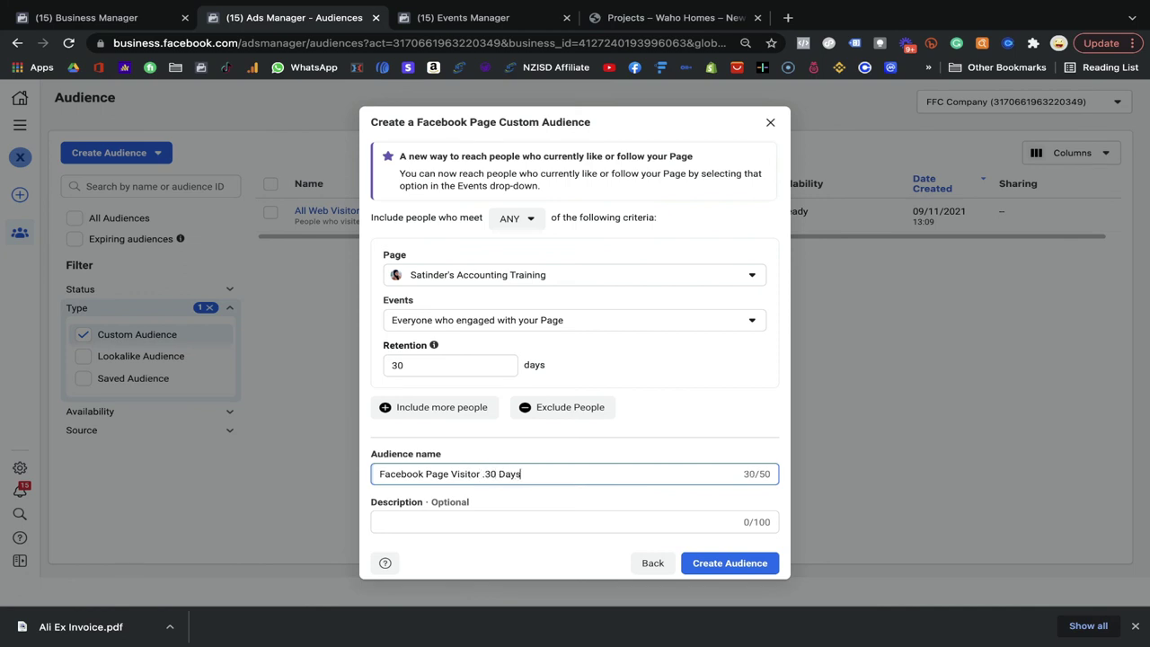
- Enter "People who visite on the Page" as the audience's optional description
left_click(409, 517)
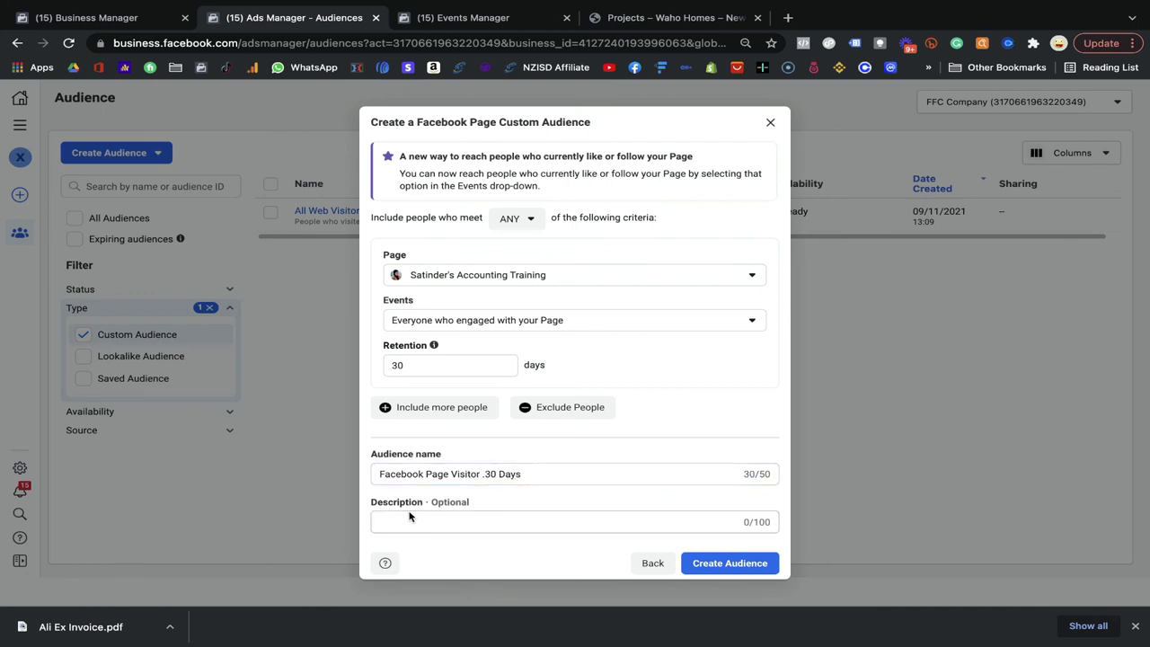
left_click(409, 519)
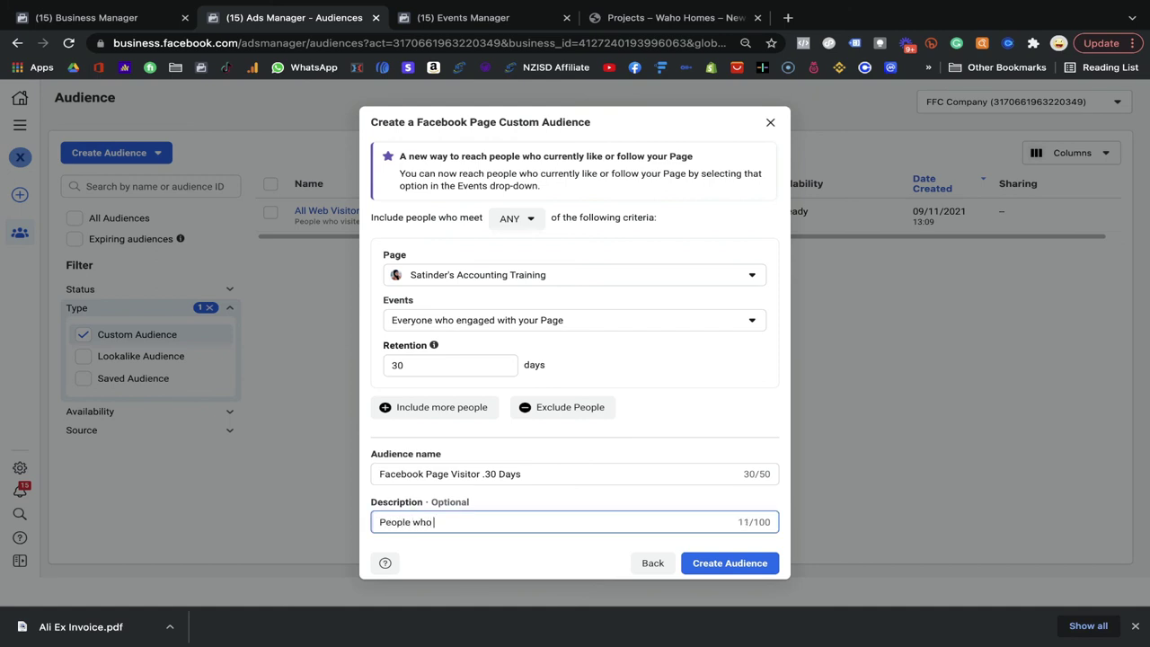
type("visite on the Page")
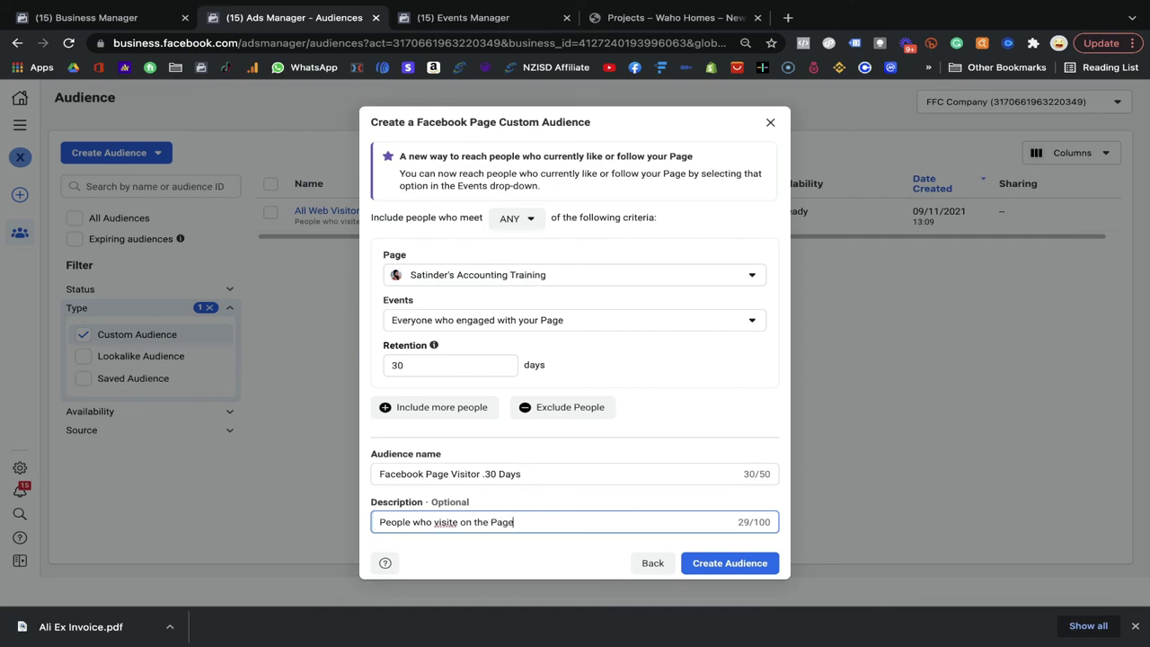